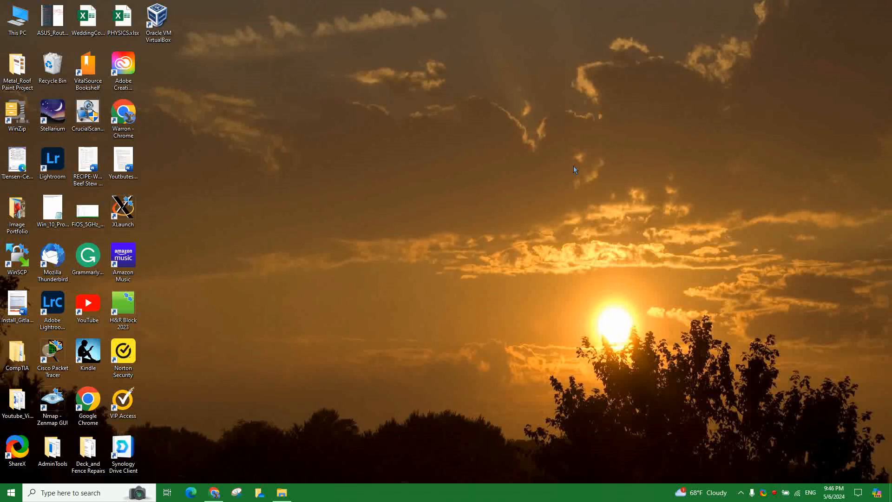
Open Oracle VM VirtualBox Manager, view its virtual machine list, and close it again
{"action": "left_click", "coordinate": [160, 24]}
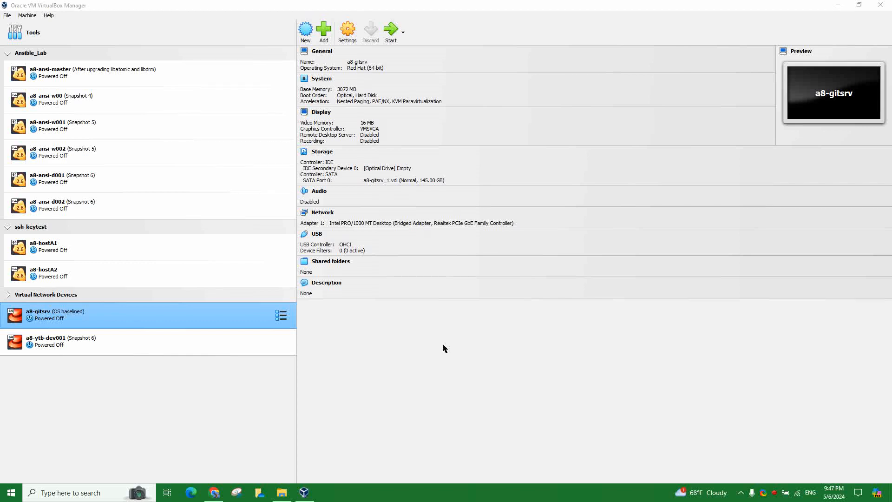
{"action": "left_click", "coordinate": [837, 5]}
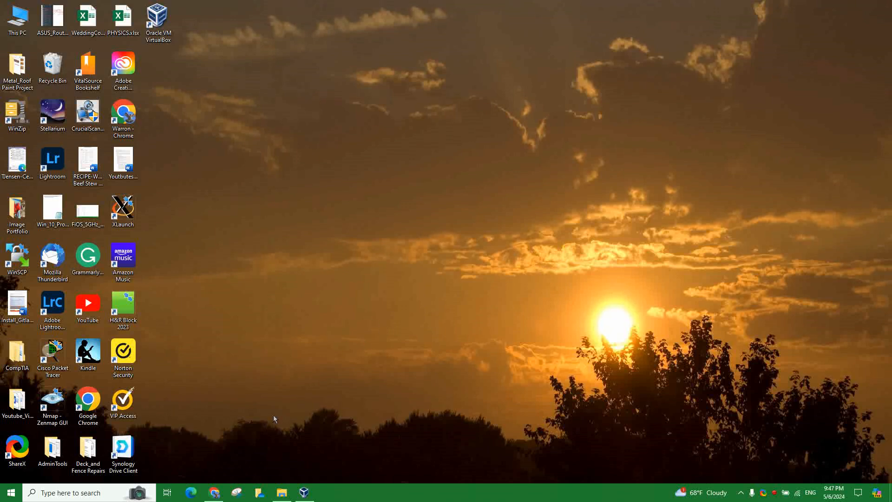
{"action": "left_click", "coordinate": [304, 493]}
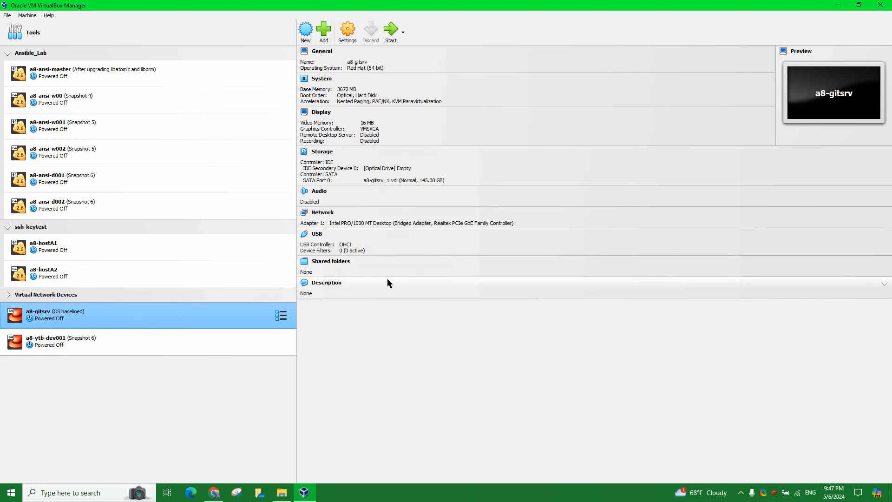
{"action": "left_click", "coordinate": [880, 4]}
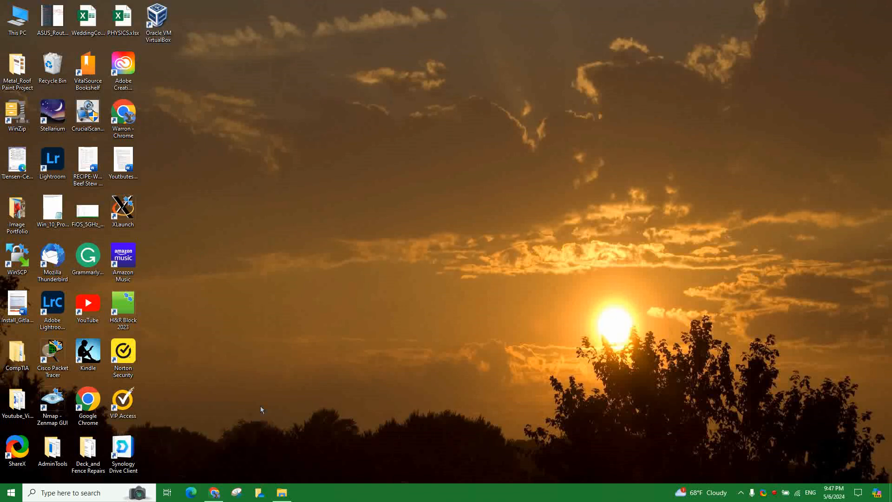
Switch to Chrome, view the Community page on virtualbox.org, and open the Downloads page
{"action": "left_click", "coordinate": [215, 493]}
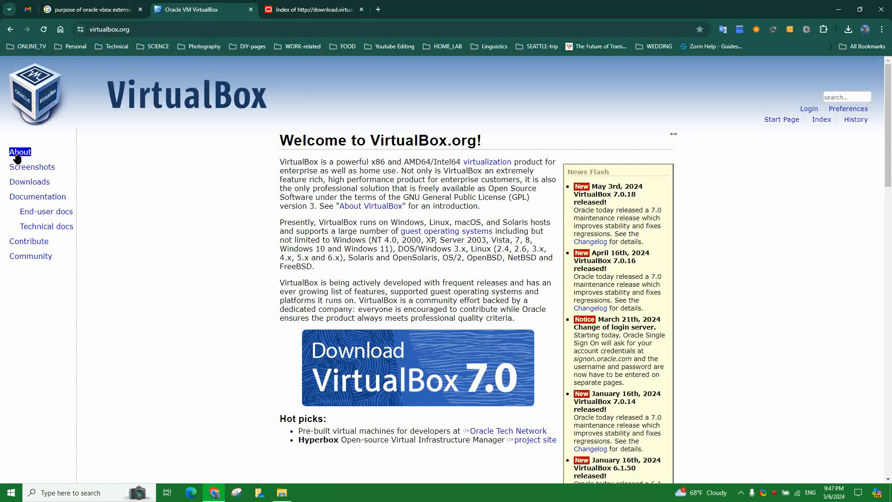
{"action": "left_click", "coordinate": [26, 257]}
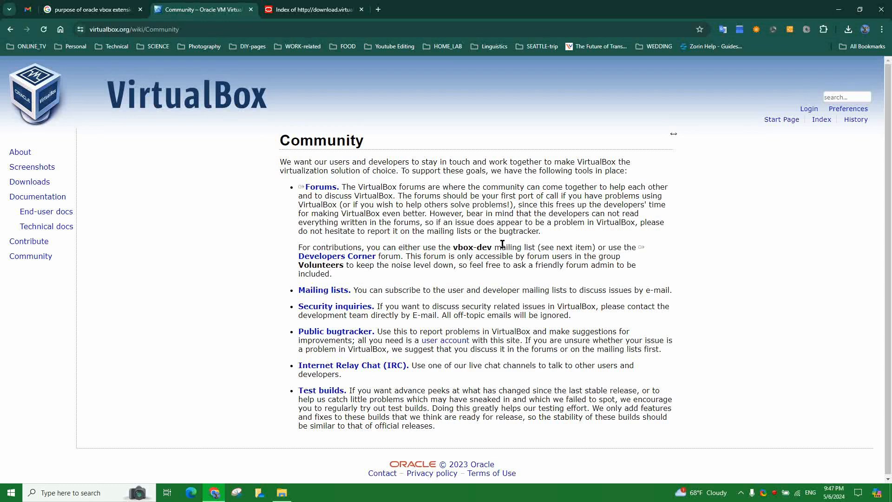
{"action": "left_click", "coordinate": [346, 367]}
{"action": "left_click", "coordinate": [30, 182]}
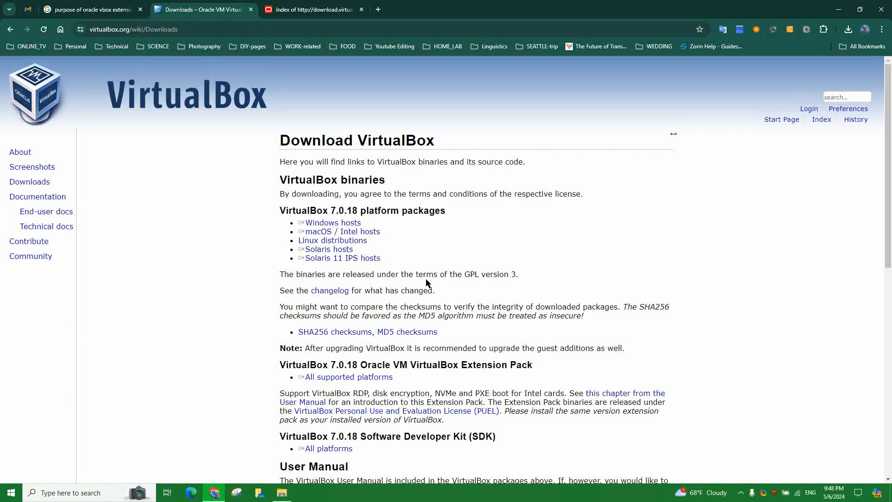
Request the VirtualBox 7.0.18 Windows hosts package download and cancel saving the installer
{"action": "left_click_drag", "start_coordinate": [395, 225], "coordinate": [284, 227]}
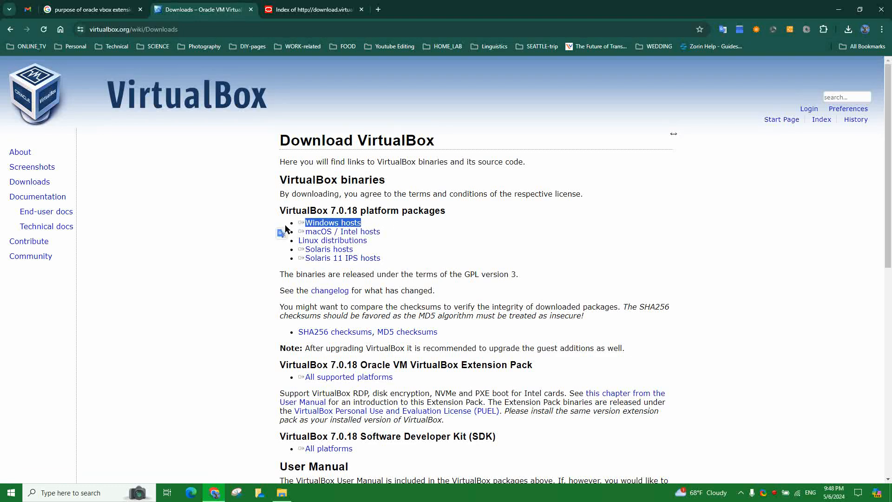
{"action": "left_click", "coordinate": [427, 210]}
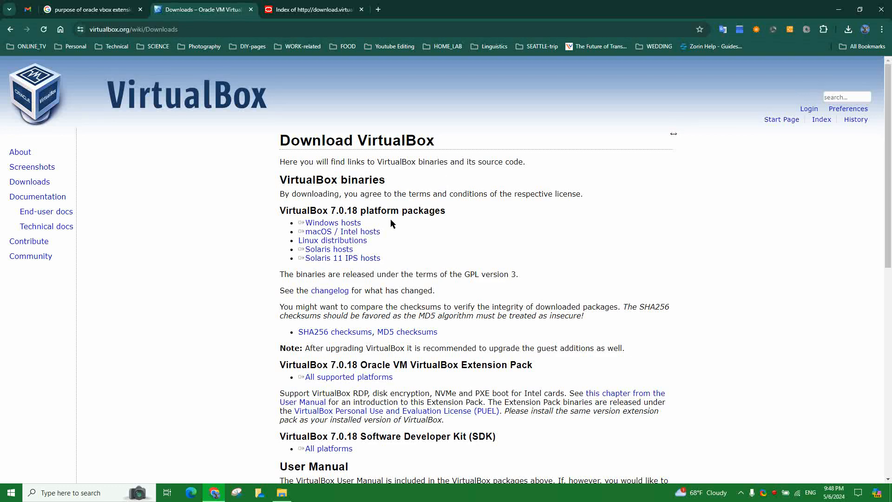
{"action": "triple_click", "coordinate": [329, 225]}
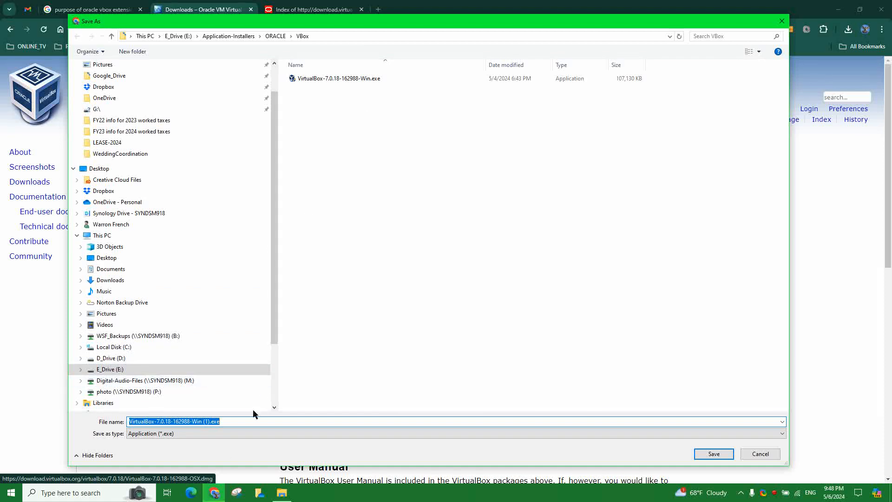
{"action": "left_click", "coordinate": [760, 454]}
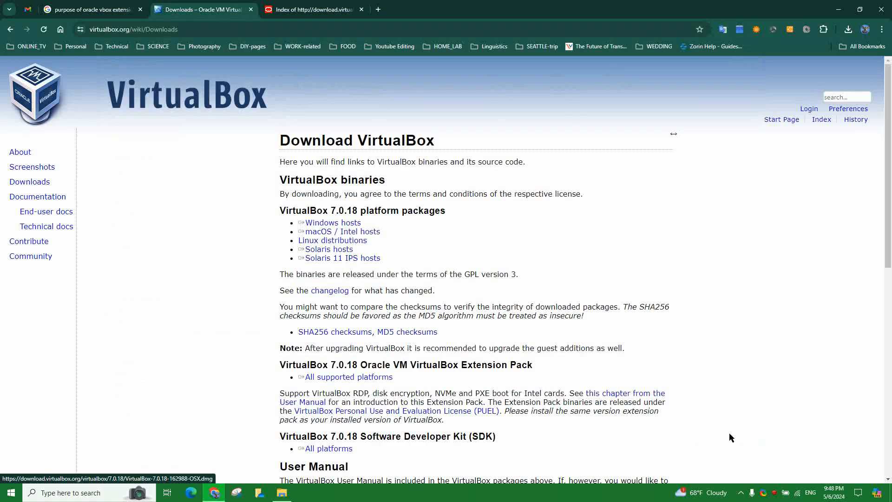
Bring up the download.virtualbox.org/virtualbox index page and highlight its web address
{"action": "left_click", "coordinate": [296, 10]}
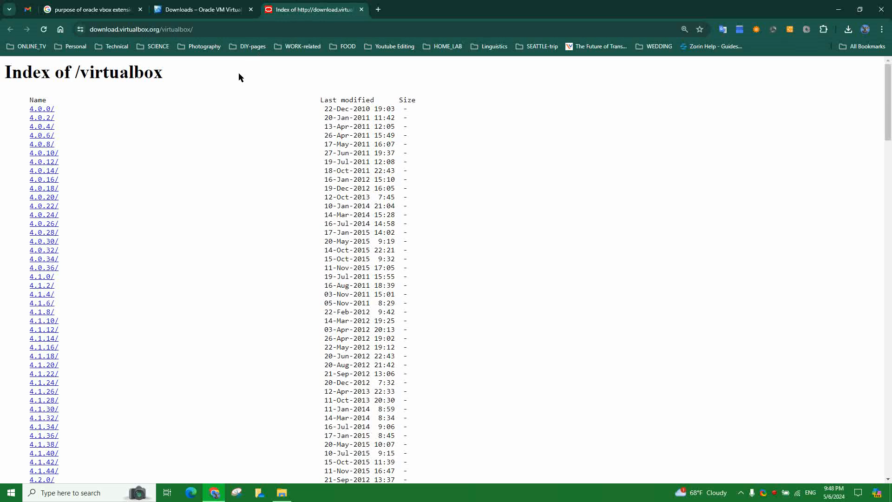
{"action": "left_click", "coordinate": [203, 29]}
{"action": "left_click_drag", "start_coordinate": [203, 29], "coordinate": [87, 29]}
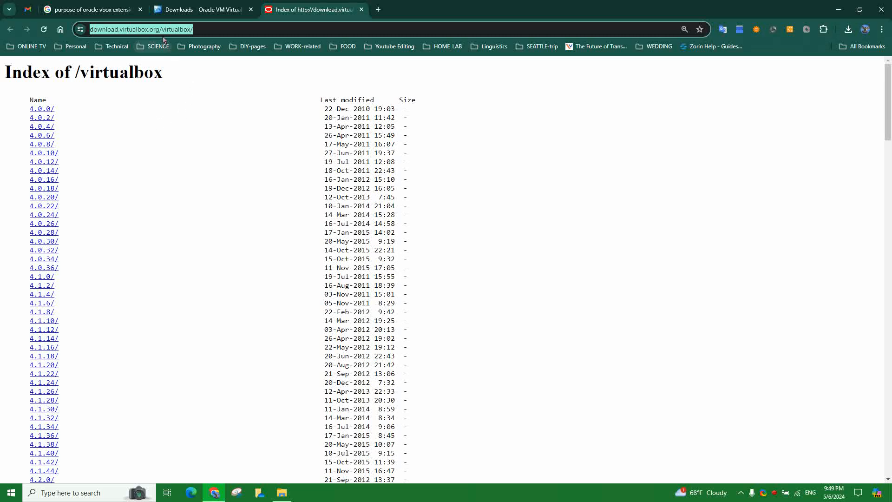
{"action": "left_click", "coordinate": [520, 178]}
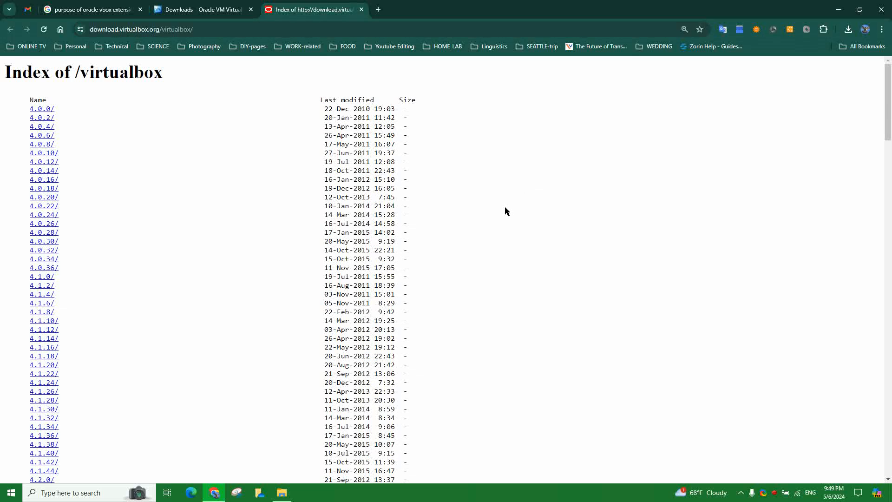
Examine the full index of VirtualBox releases with their modification dates, from the oldest 4.0 versions to the final files
{"action": "scroll", "coordinate": [258, 238], "scroll_direction": "up", "scroll_amount": 5, "text": "ctrl"}
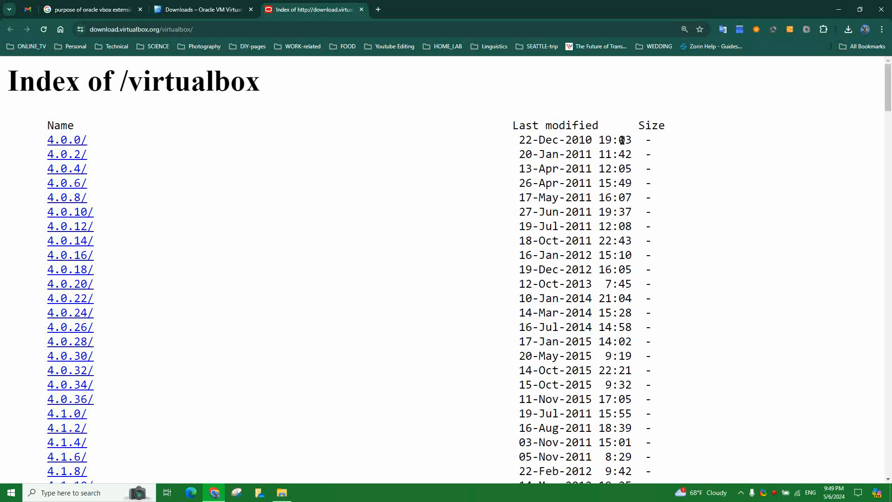
{"action": "left_click_drag", "start_coordinate": [559, 140], "coordinate": [584, 140]}
{"action": "left_click_drag", "start_coordinate": [584, 184], "coordinate": [578, 183]}
{"action": "scroll", "coordinate": [468, 217], "scroll_direction": "down", "scroll_amount": 13}
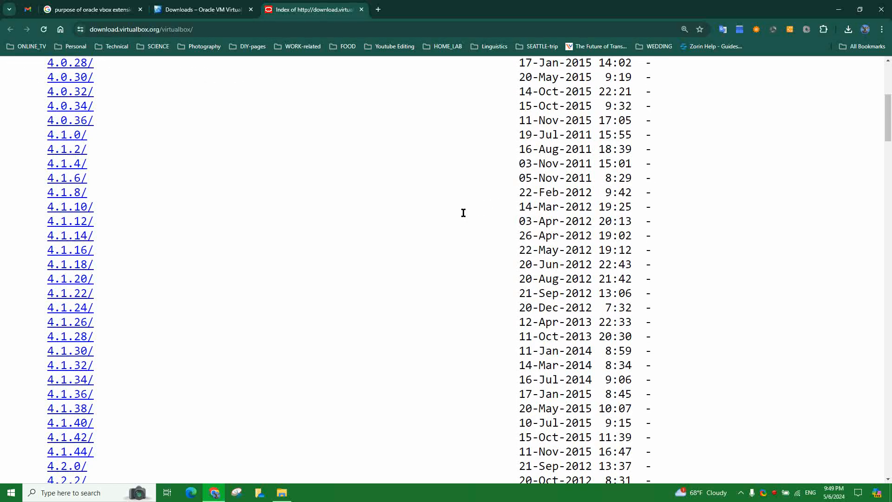
{"action": "scroll", "coordinate": [463, 211], "scroll_direction": "down", "scroll_amount": 7}
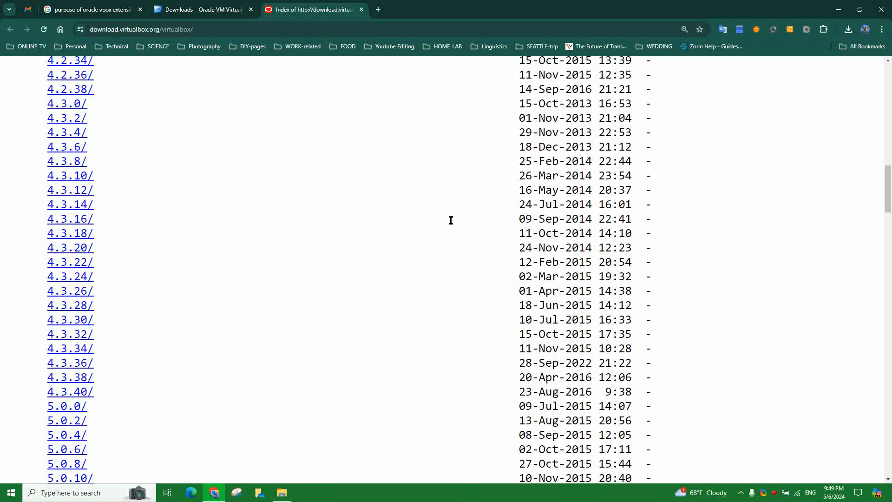
{"action": "scroll", "coordinate": [453, 220], "scroll_direction": "down", "scroll_amount": 4}
{"action": "scroll", "coordinate": [453, 220], "scroll_direction": "down", "scroll_amount": 2}
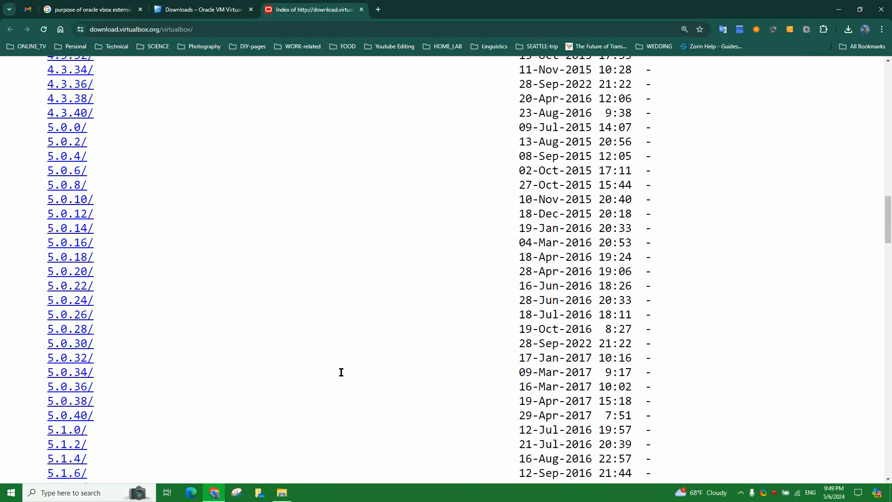
{"action": "scroll", "coordinate": [329, 359], "scroll_direction": "down", "scroll_amount": 14}
{"action": "scroll", "coordinate": [329, 359], "scroll_direction": "down", "scroll_amount": 20}
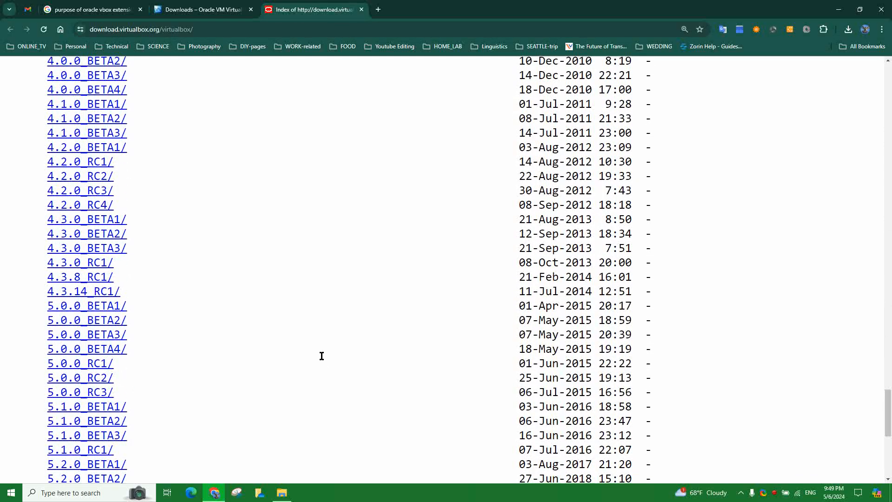
{"action": "scroll", "coordinate": [320, 356], "scroll_direction": "down", "scroll_amount": 8}
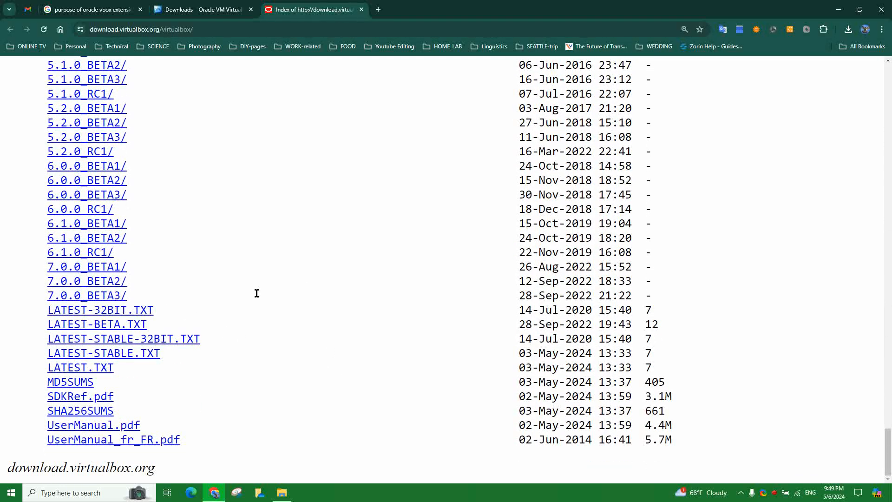
{"action": "scroll", "coordinate": [304, 287], "scroll_direction": "up", "scroll_amount": 3}
{"action": "scroll", "coordinate": [271, 325], "scroll_direction": "down", "scroll_amount": 3}
Open the 7.0.18 release directory and highlight the VirtualBox-7.0.18-162988-Win.exe entry
{"action": "scroll", "coordinate": [227, 314], "scroll_direction": "up", "scroll_amount": 15}
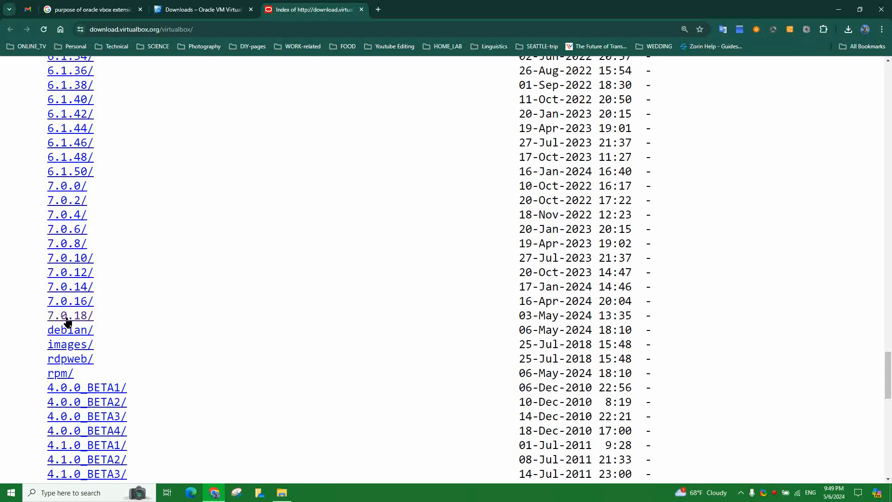
{"action": "left_click", "coordinate": [65, 319]}
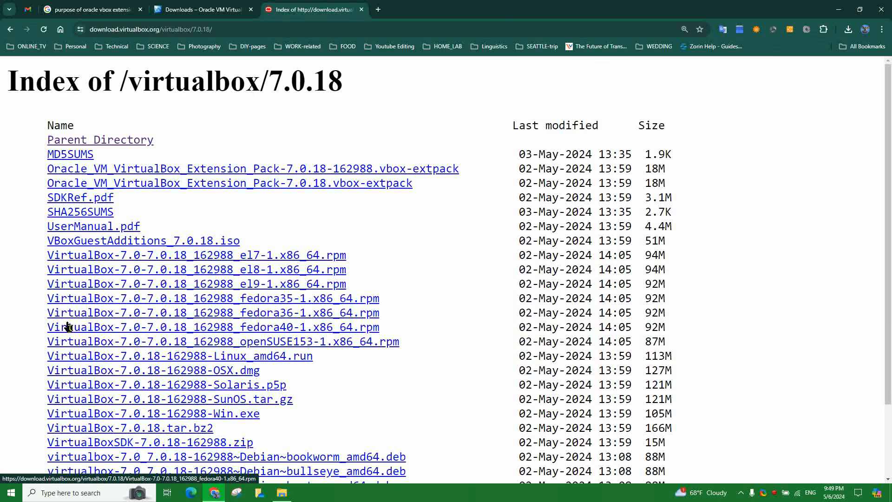
{"action": "key", "text": "ctrl+minus"}
{"action": "key", "text": "ctrl+minus"}
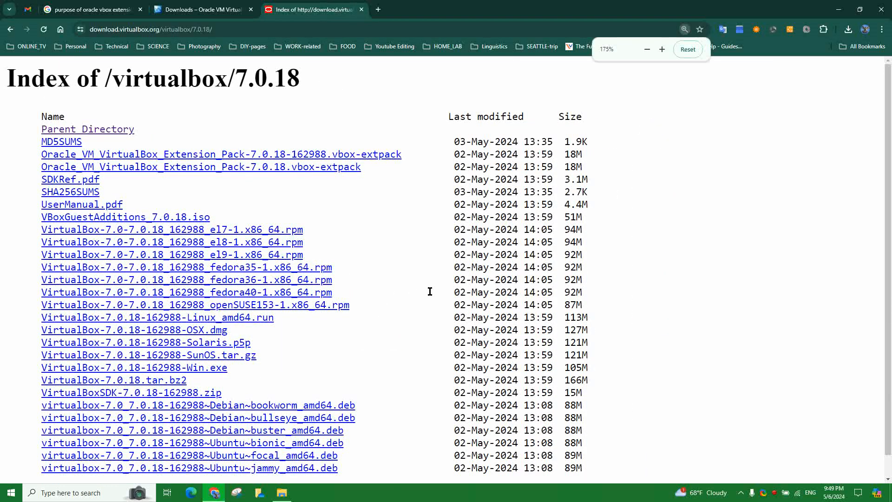
{"action": "key", "text": "ctrl+plus"}
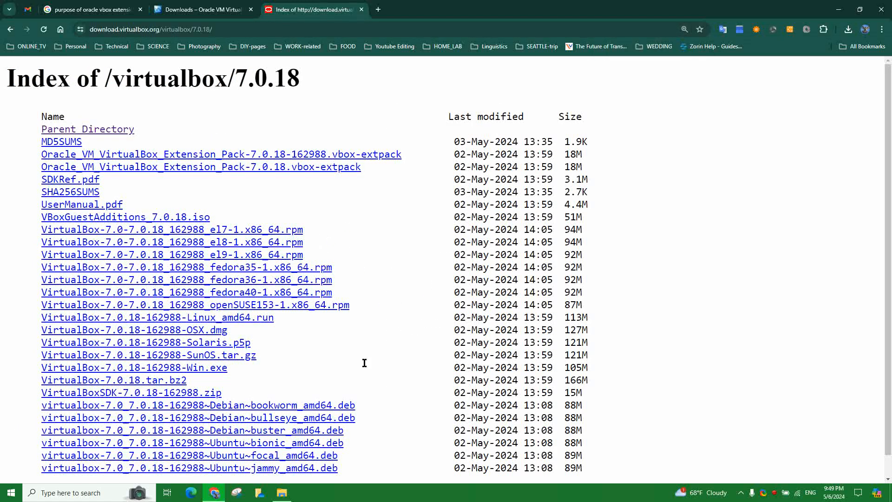
{"action": "scroll", "coordinate": [339, 327], "scroll_direction": "down", "scroll_amount": 1}
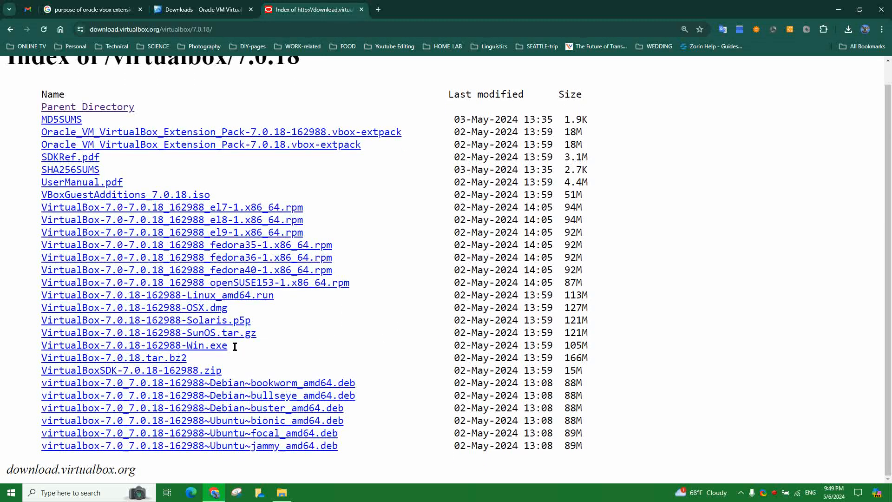
{"action": "left_click_drag", "start_coordinate": [239, 350], "coordinate": [32, 347]}
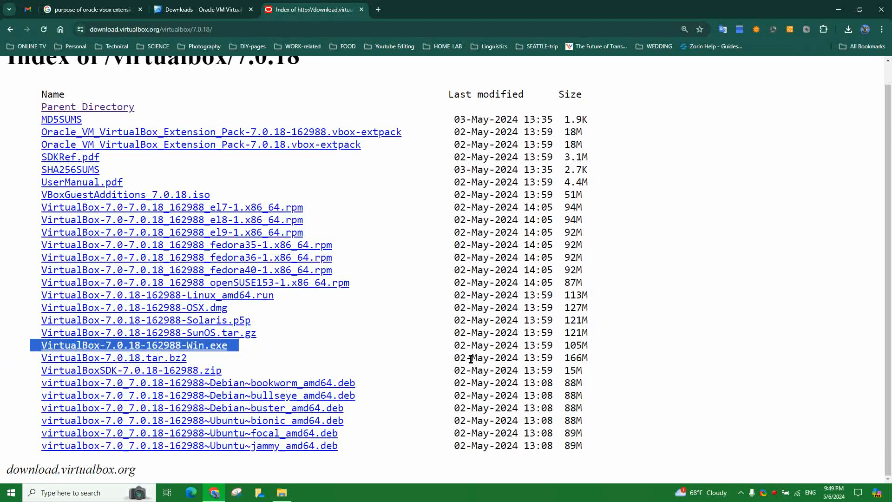
{"action": "left_click", "coordinate": [470, 333]}
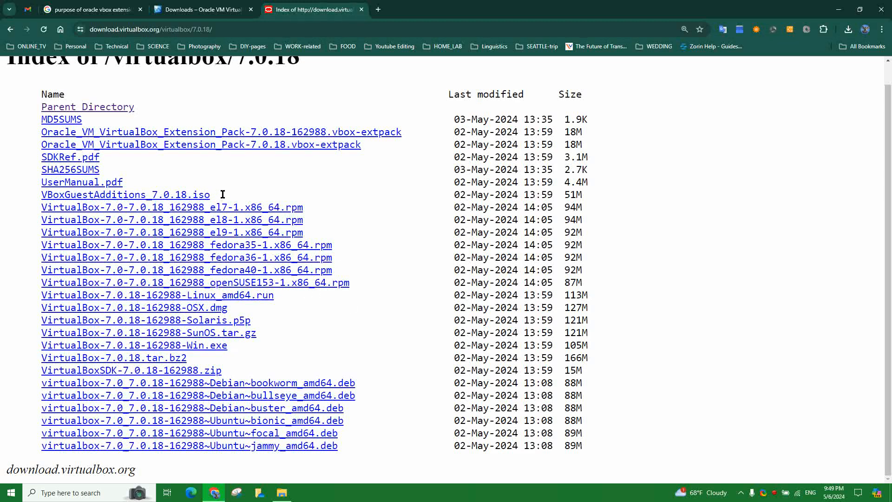
Highlight the VBoxGuestAdditions_7.0.18.iso line, including its date and size, in the release's file list
{"action": "left_click_drag", "start_coordinate": [223, 196], "coordinate": [107, 197]}
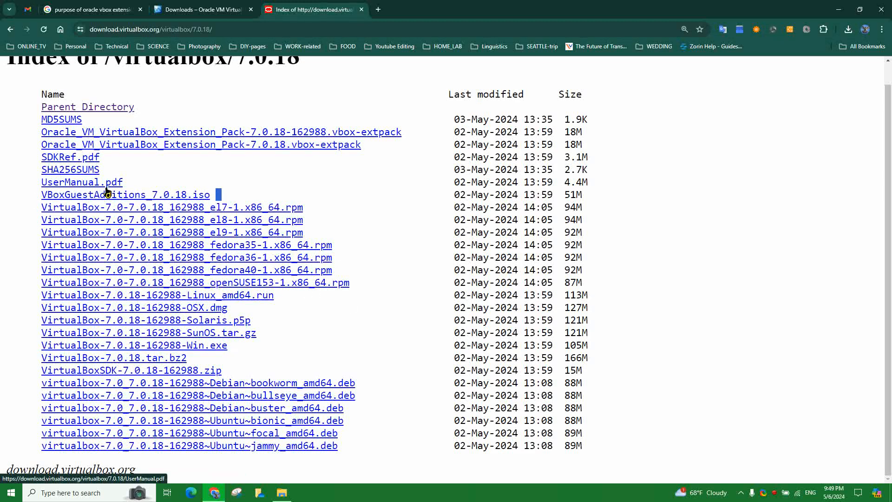
{"action": "left_click", "coordinate": [506, 194]}
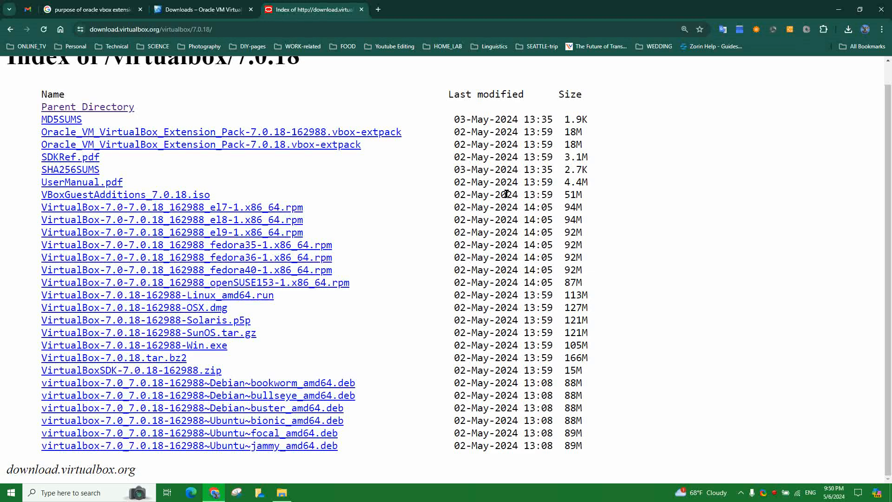
{"action": "left_click_drag", "start_coordinate": [501, 198], "coordinate": [511, 197]}
{"action": "left_click_drag", "start_coordinate": [583, 197], "coordinate": [34, 198]}
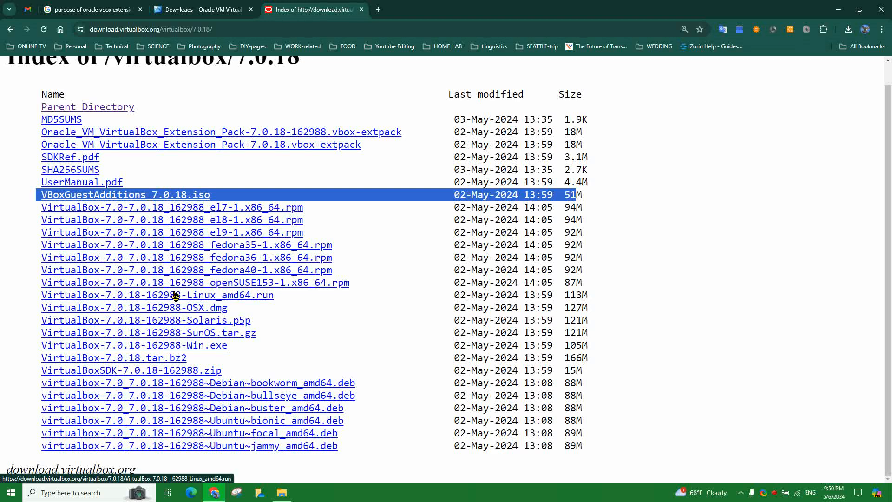
Highlight the Oracle_VM_VirtualBox_Extension_Pack-7.0.18-162988.vbox-extpack entry, request its download, and cancel saving it
{"action": "left_click", "coordinate": [486, 134]}
{"action": "left_click_drag", "start_coordinate": [488, 132], "coordinate": [36, 134]}
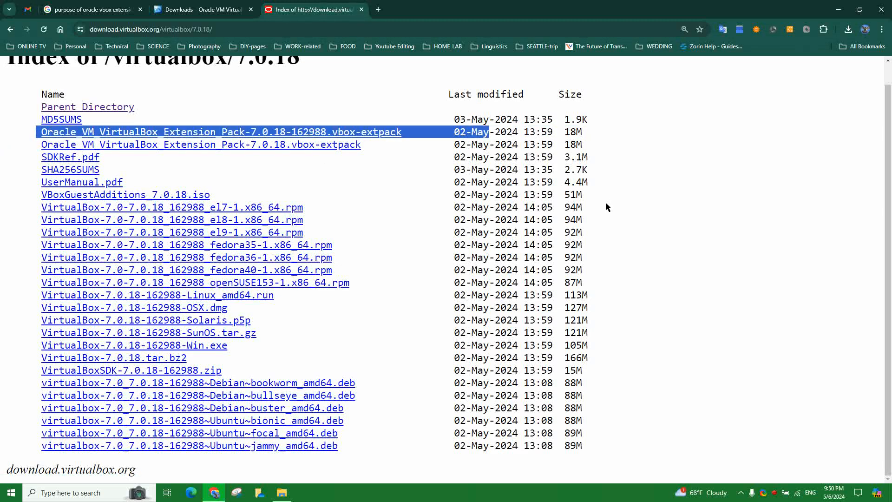
{"action": "left_click", "coordinate": [519, 127]}
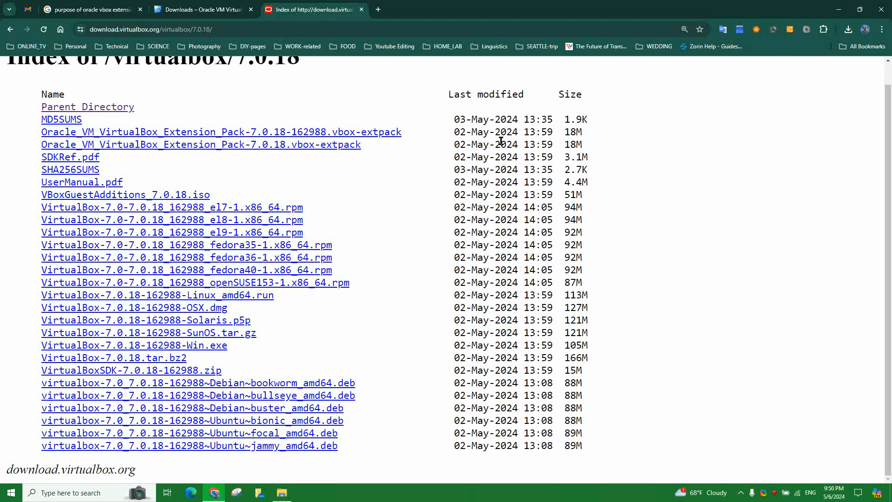
{"action": "left_click_drag", "start_coordinate": [506, 132], "coordinate": [436, 132]}
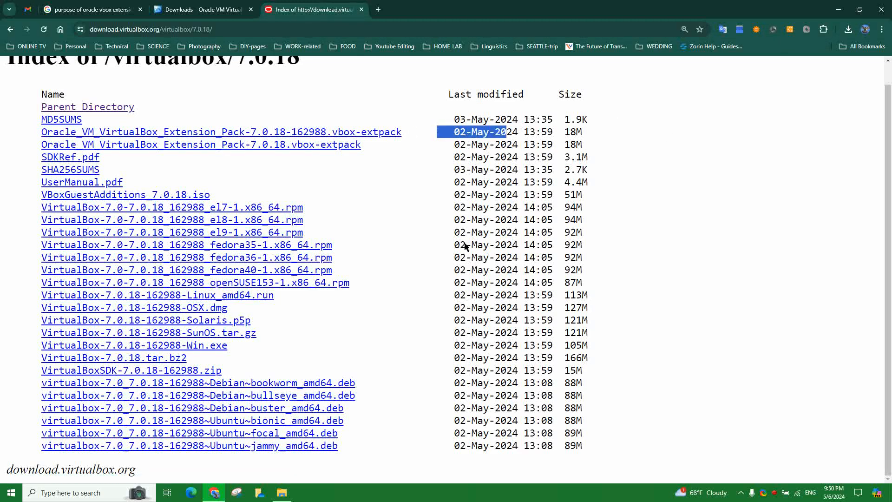
{"action": "left_click", "coordinate": [764, 457]}
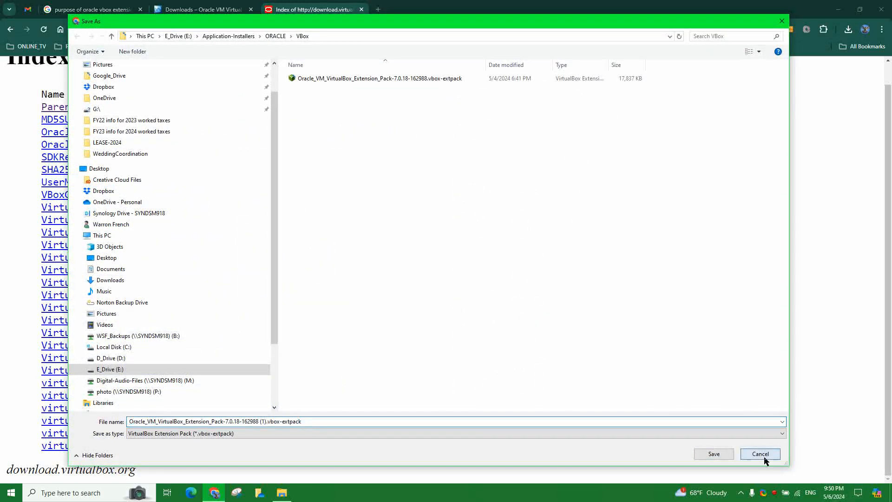
Highlight part of the VBoxGuestAdditions_7.0.18.iso line in the release listing, then clear the highlight
{"action": "left_click_drag", "start_coordinate": [506, 195], "coordinate": [147, 200]}
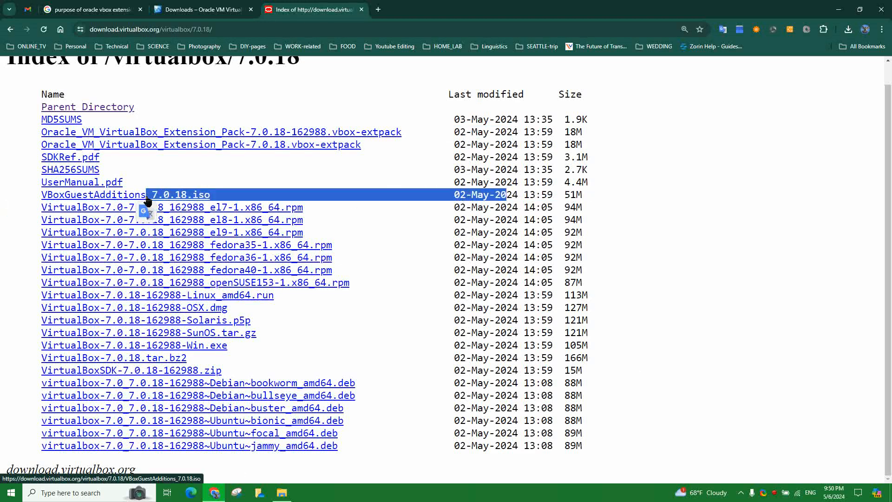
{"action": "left_click_drag", "start_coordinate": [524, 195], "coordinate": [527, 196]}
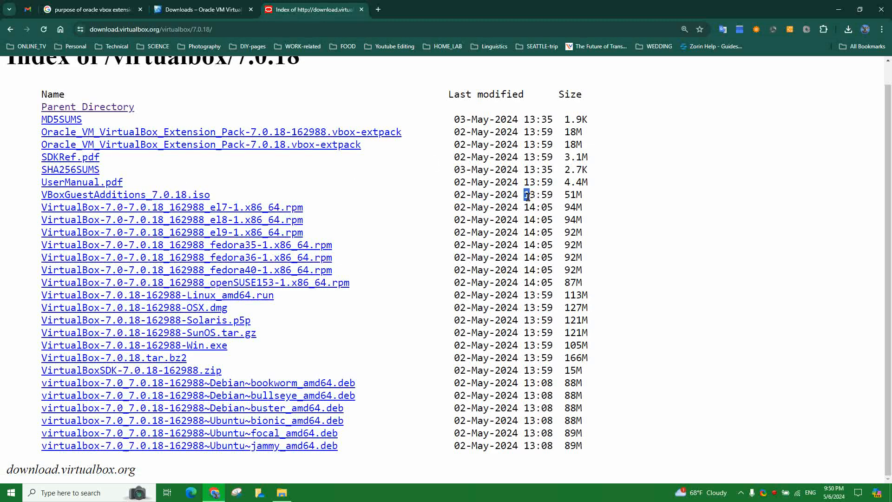
{"action": "left_click", "coordinate": [509, 199]}
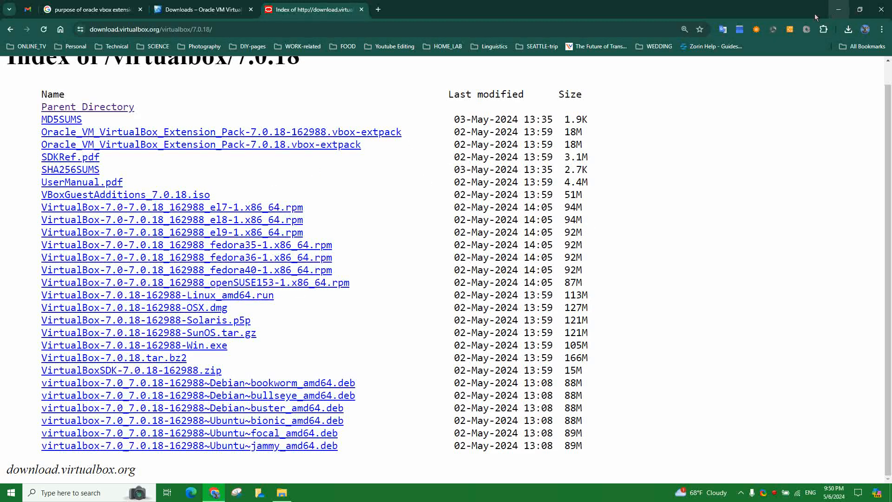
Close the browser and search for "oracle" among the installed programs in the Windows Apps & features settings
{"action": "left_click", "coordinate": [883, 11]}
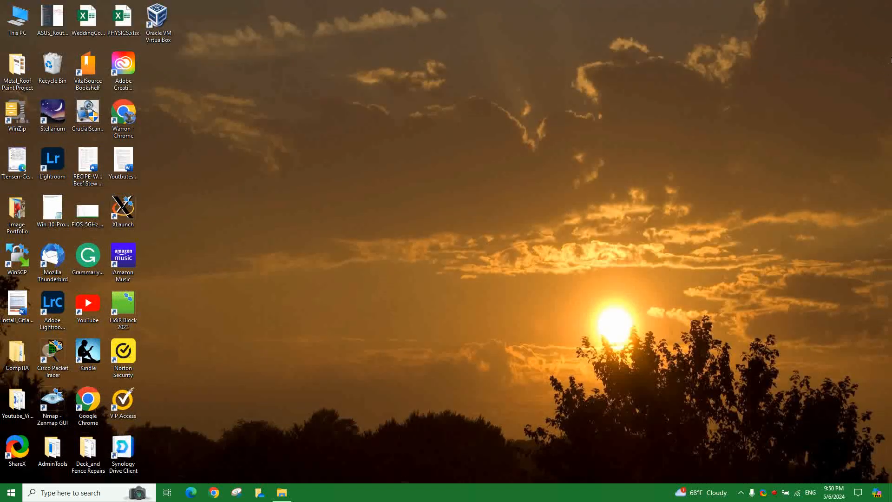
{"action": "left_click", "coordinate": [11, 492]}
{"action": "left_click", "coordinate": [21, 449]}
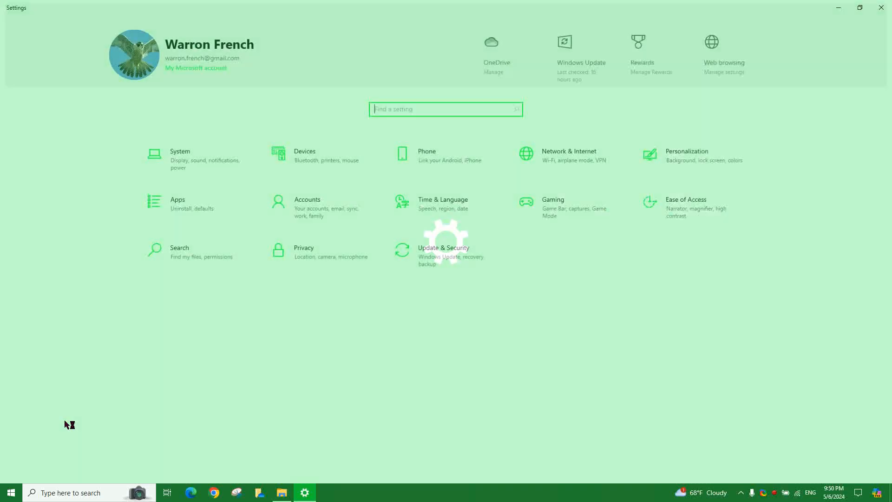
{"action": "left_click", "coordinate": [185, 216]}
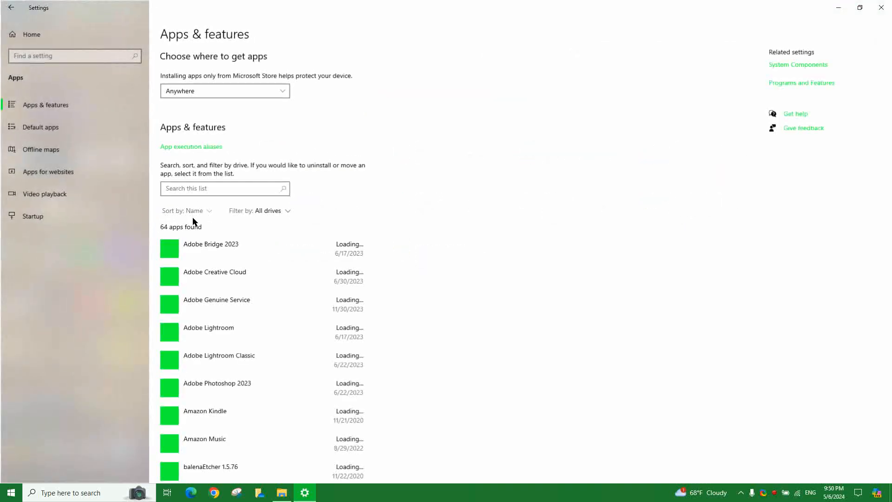
{"action": "left_click", "coordinate": [191, 187]}
{"action": "type", "text": "oracle"}
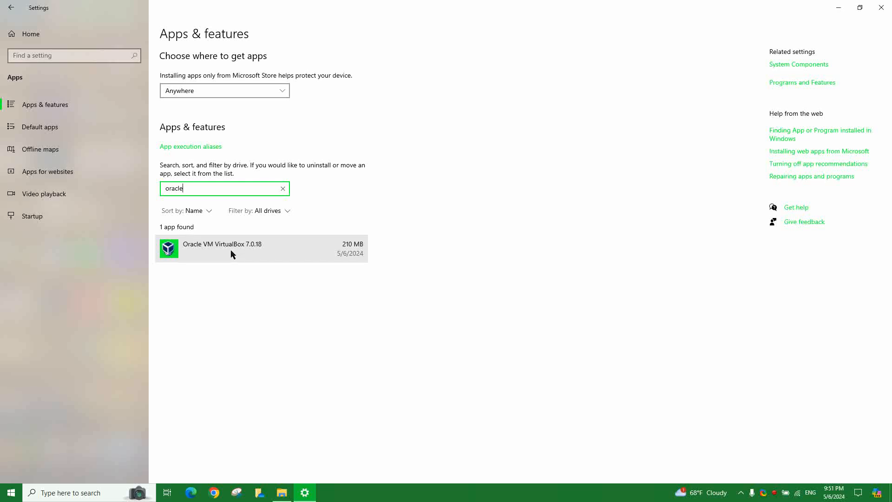
Uninstall Oracle VM VirtualBox 7.0.18 from the computer
{"action": "left_click", "coordinate": [231, 251]}
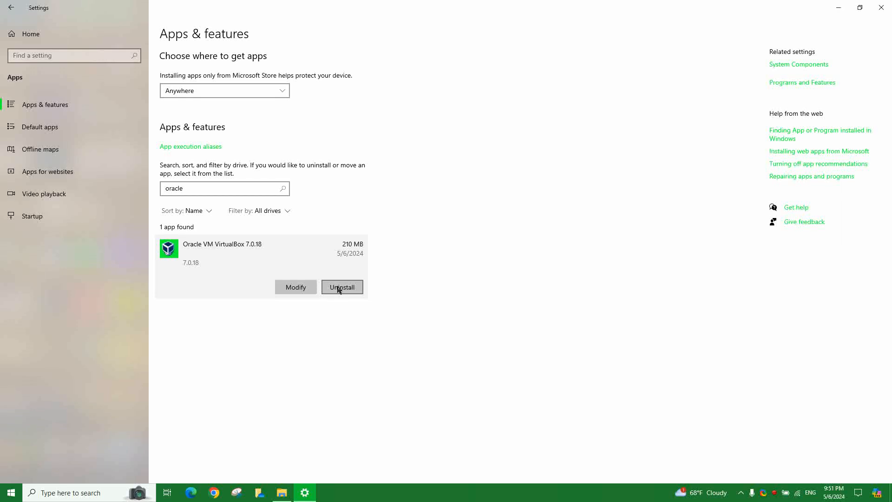
{"action": "left_click", "coordinate": [339, 290]}
{"action": "left_click", "coordinate": [385, 269]}
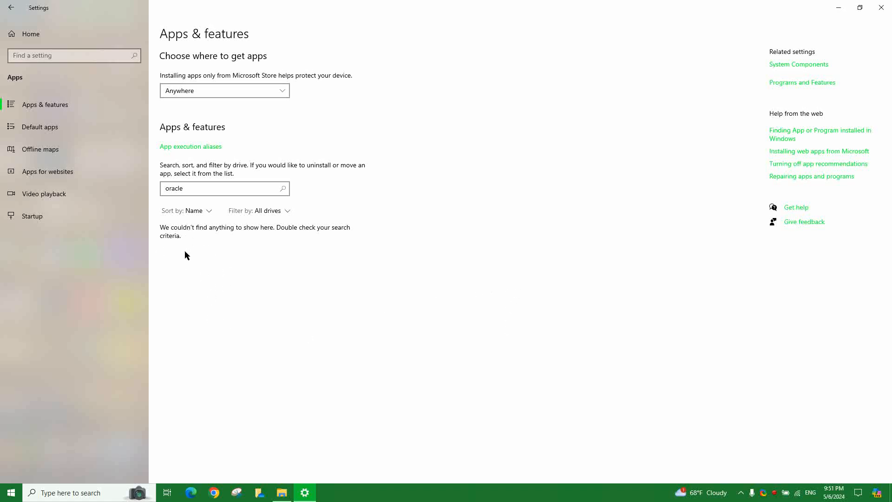
Clear the app search, look through the full list of installed apps for VirtualBox, and close Settings
{"action": "left_click", "coordinate": [213, 188]}
{"action": "key", "text": "BackSpace"}
{"action": "key", "text": "BackSpace"}
{"action": "key", "text": "BackSpace"}
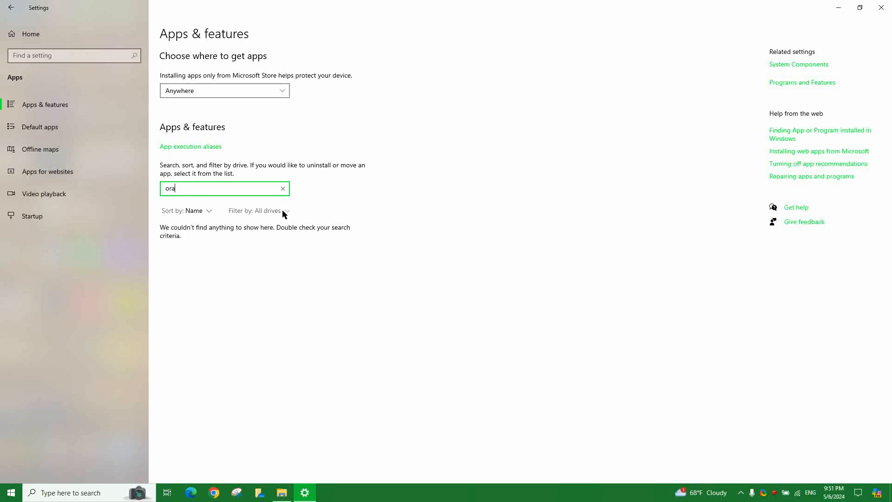
{"action": "key", "text": "BackSpace"}
{"action": "key", "text": "BackSpace"}
{"action": "key", "text": "BackSpace"}
{"action": "scroll", "coordinate": [406, 350], "scroll_direction": "down", "scroll_amount": 10}
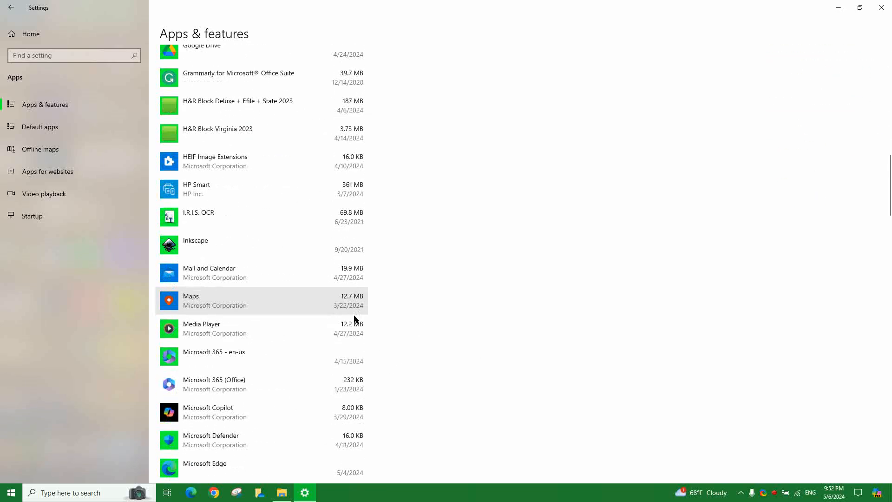
{"action": "scroll", "coordinate": [354, 318], "scroll_direction": "down", "scroll_amount": 15}
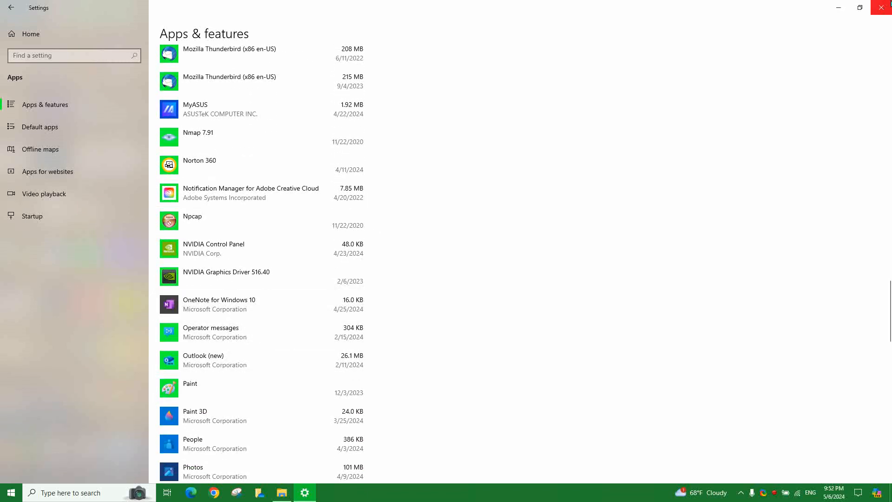
{"action": "left_click", "coordinate": [885, 6]}
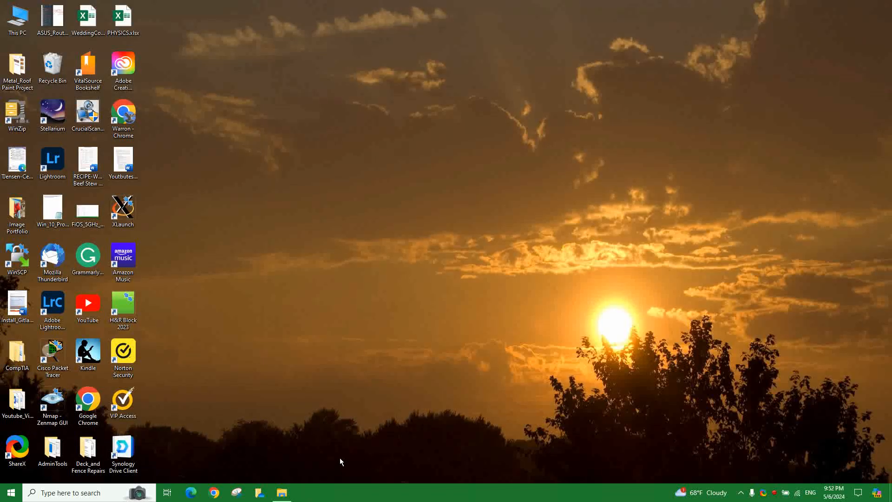
Open File Explorer and inspect the leftover files in D:\Program Files\Oracle\VirtualBox\ExtensionPacks\Oracle_VM_VirtualBox_Extension_Pack
{"action": "key", "text": "super+e"}
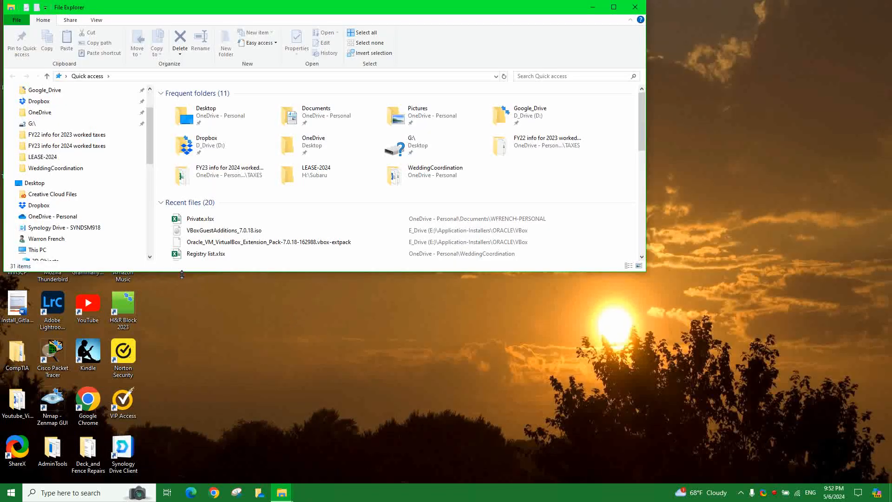
{"action": "left_click_drag", "start_coordinate": [181, 274], "coordinate": [126, 438]}
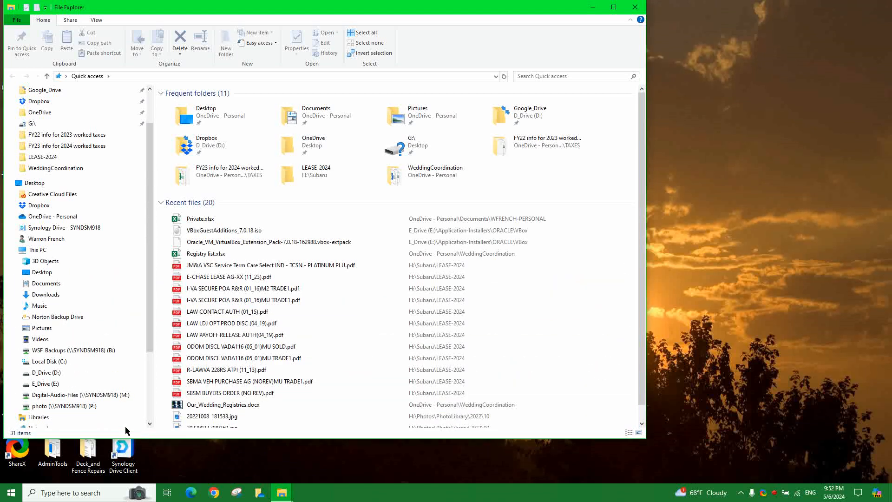
{"action": "left_click", "coordinate": [49, 373]}
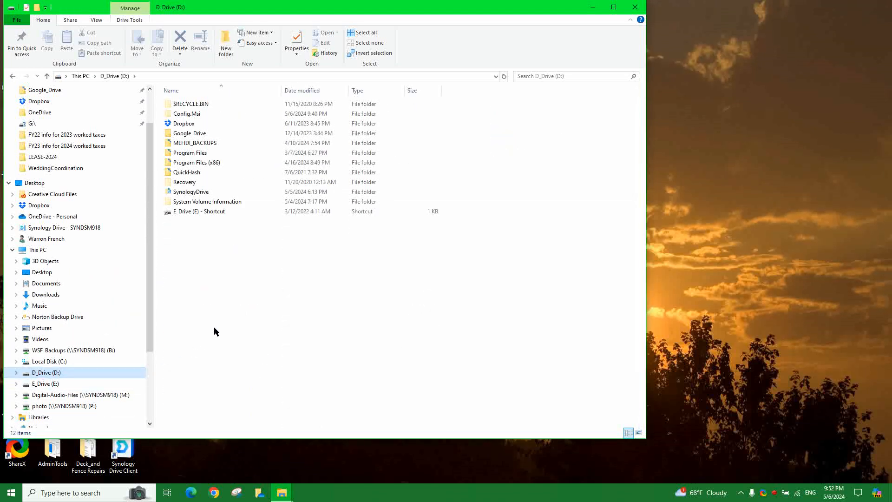
{"action": "double_click", "coordinate": [181, 155]}
{"action": "double_click", "coordinate": [181, 123]}
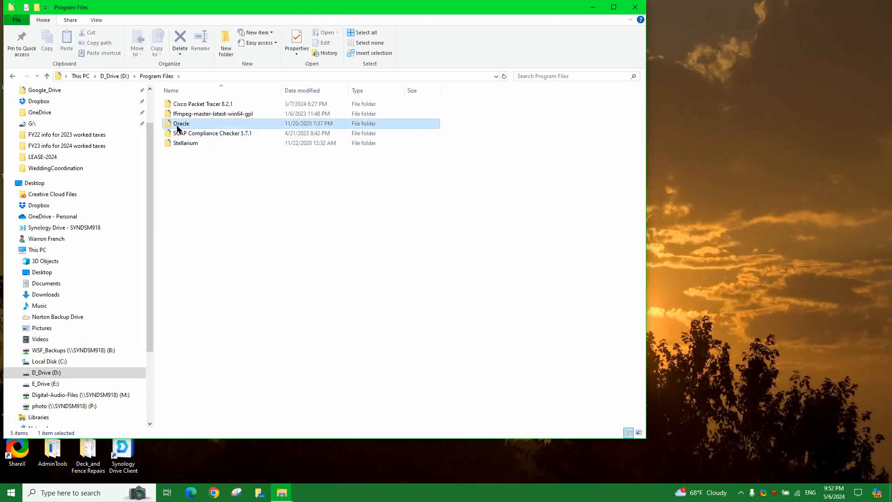
{"action": "double_click", "coordinate": [171, 105]}
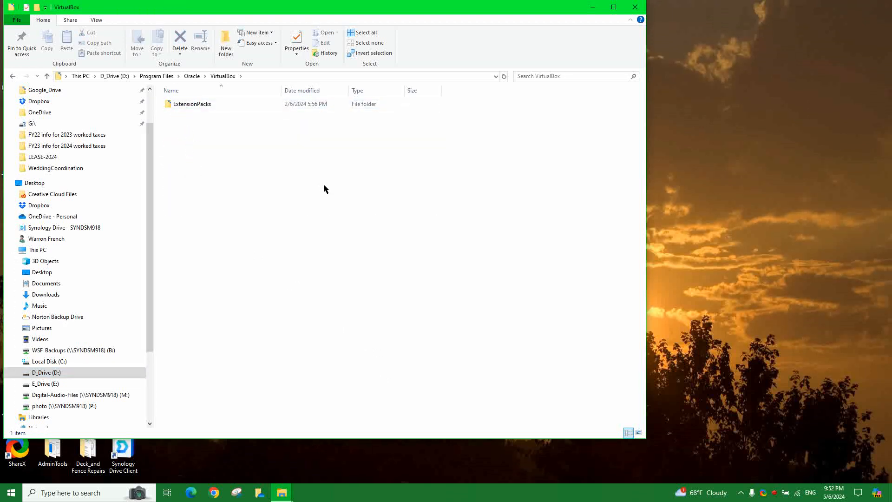
{"action": "double_click", "coordinate": [200, 104]}
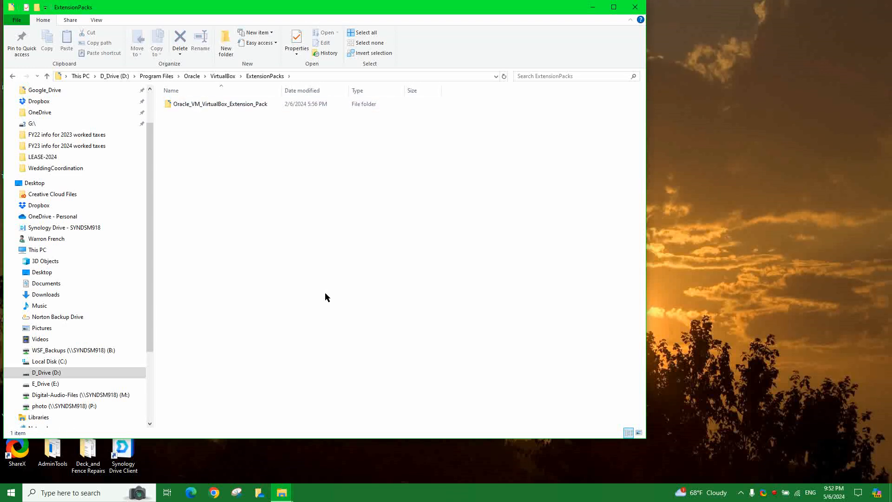
{"action": "double_click", "coordinate": [199, 105]}
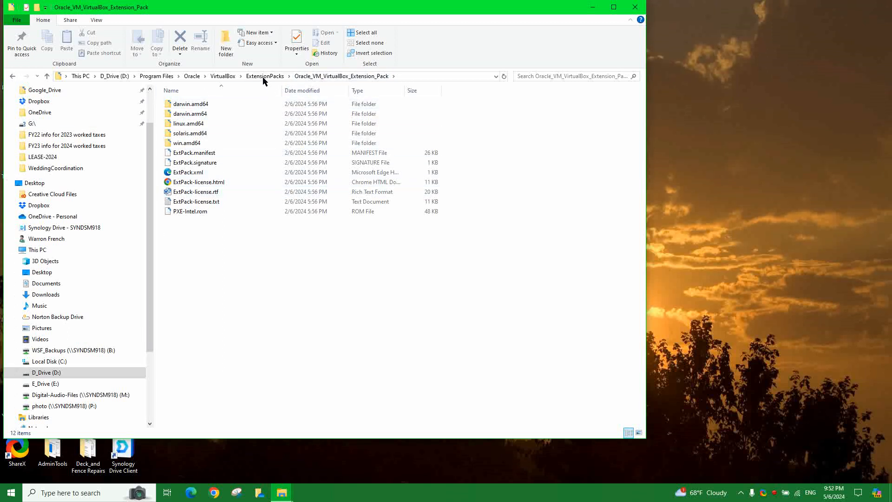
Return to the VirtualBox folder on the D drive, shrink its window and minimize it
{"action": "left_click", "coordinate": [230, 77]}
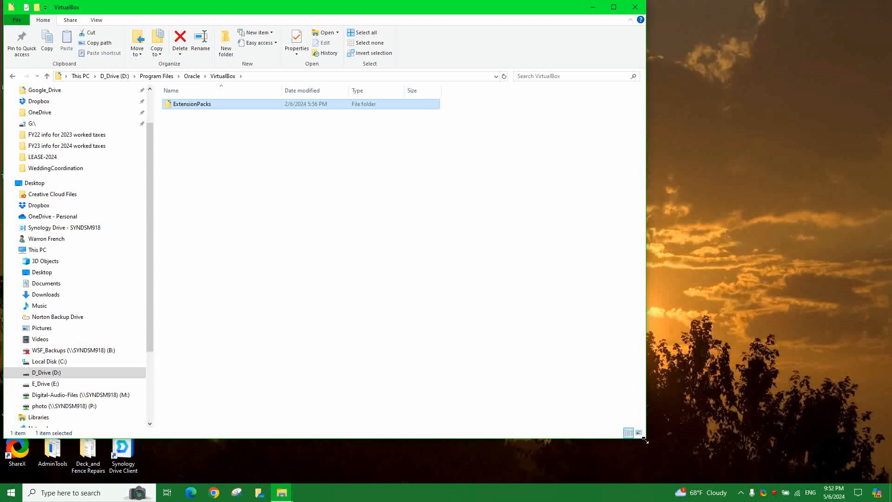
{"action": "left_click_drag", "start_coordinate": [645, 438], "coordinate": [620, 300]}
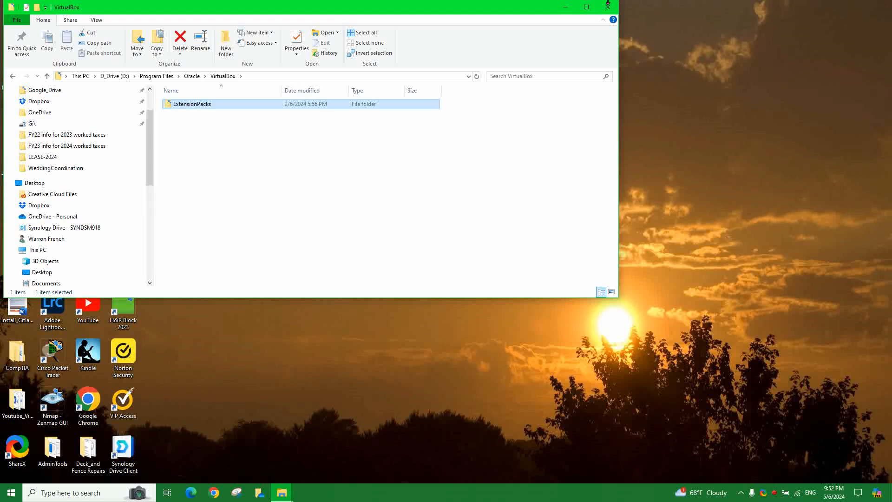
{"action": "left_click", "coordinate": [564, 7]}
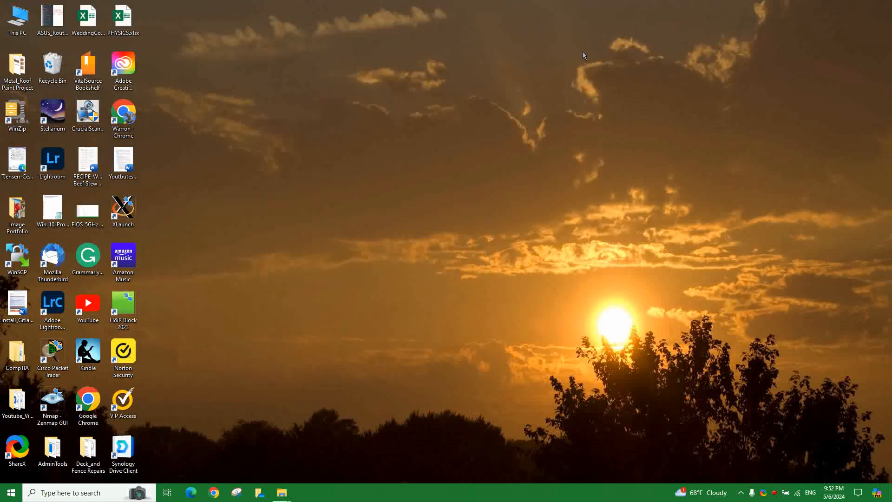
Launch the VirtualBox-7.0.18-162988-Win.exe installer from the E:\Application-Installers\ORACLE\VBox folder
{"action": "mouse_move", "coordinate": [282, 493]}
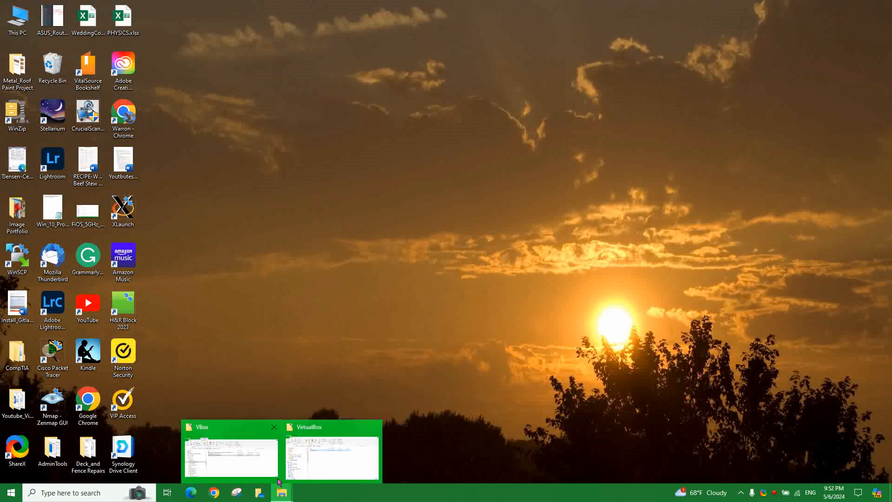
{"action": "left_click", "coordinate": [267, 471]}
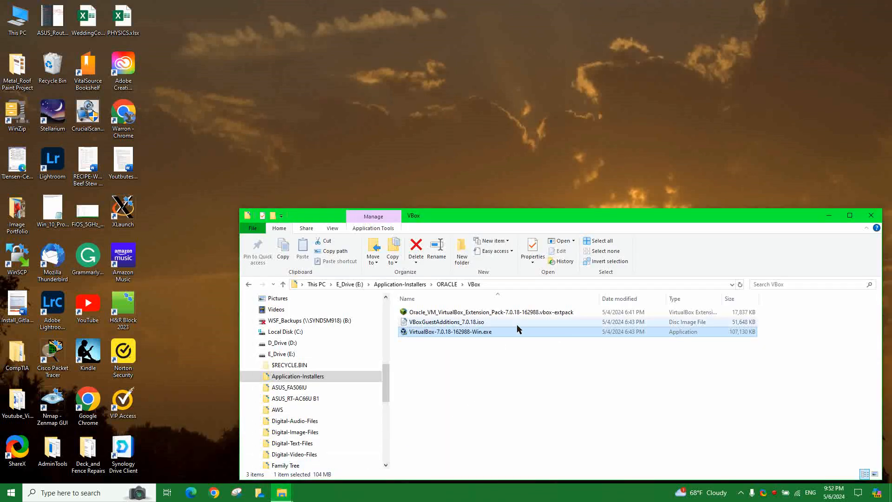
{"action": "left_click", "coordinate": [438, 334]}
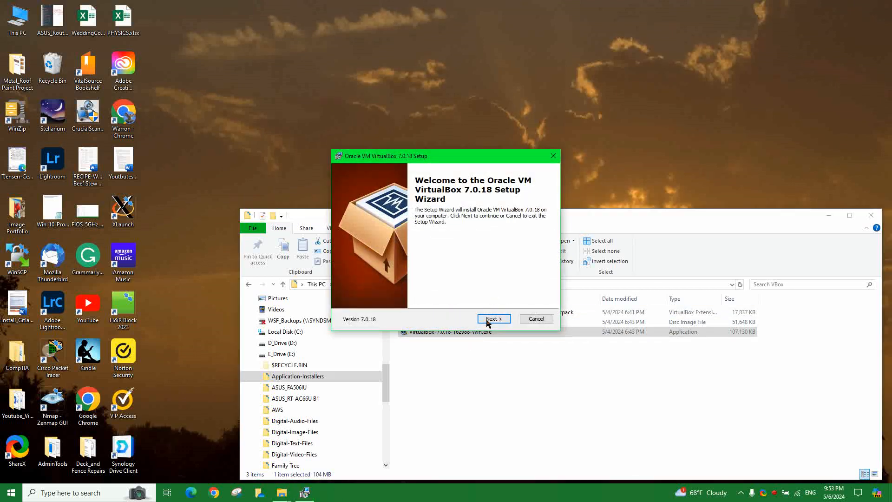
Install VirtualBox 7.0.18 with the default features and location, accepting the network and Python dependency warnings, and start it on finishing
{"action": "left_click", "coordinate": [487, 320]}
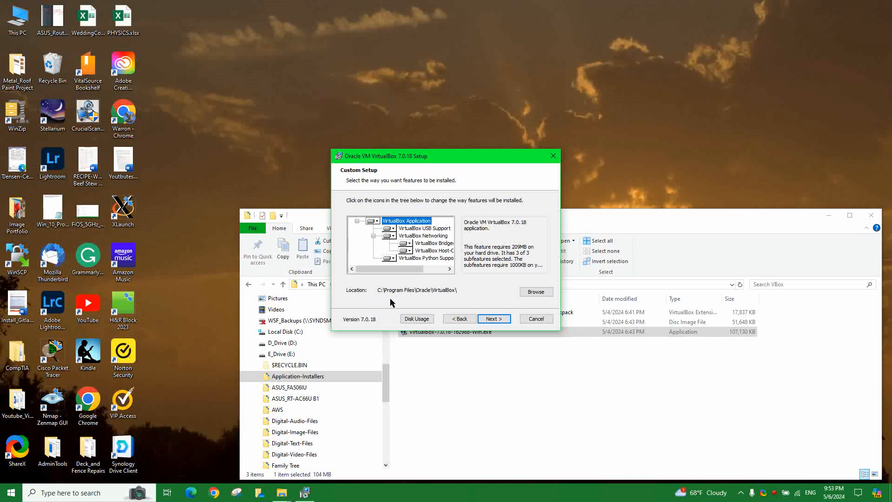
{"action": "left_click", "coordinate": [493, 319]}
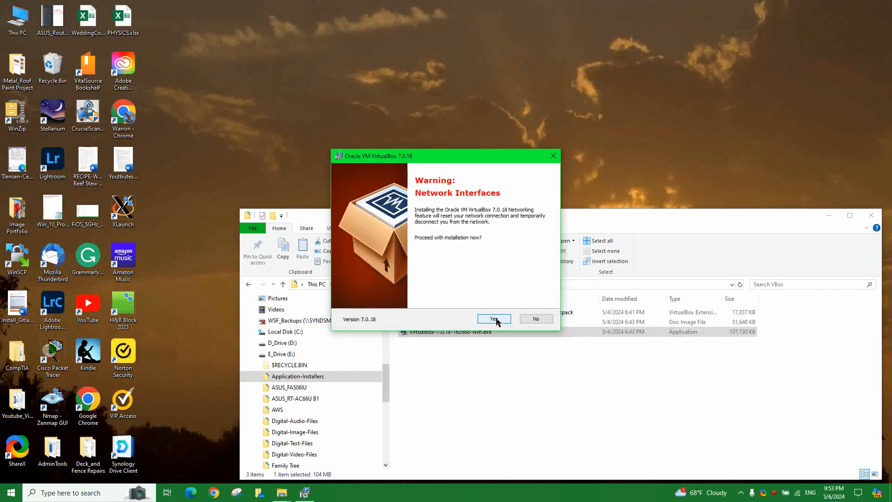
{"action": "left_click", "coordinate": [493, 319]}
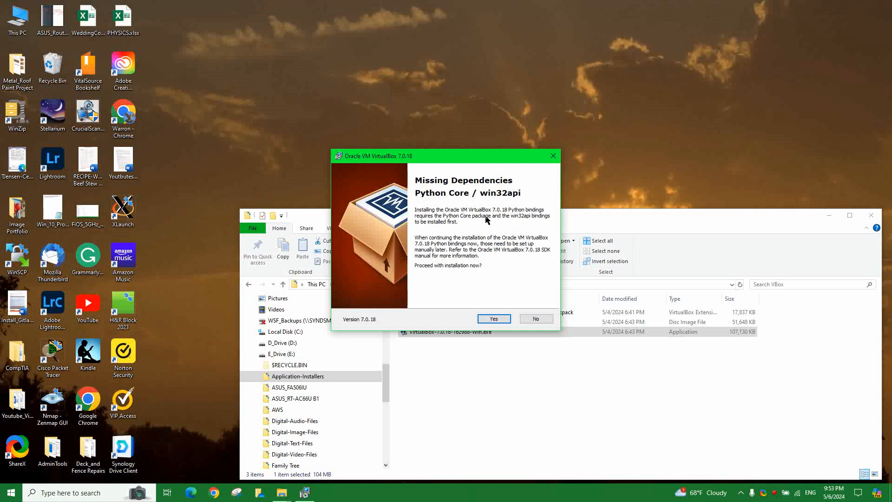
{"action": "left_click", "coordinate": [495, 319]}
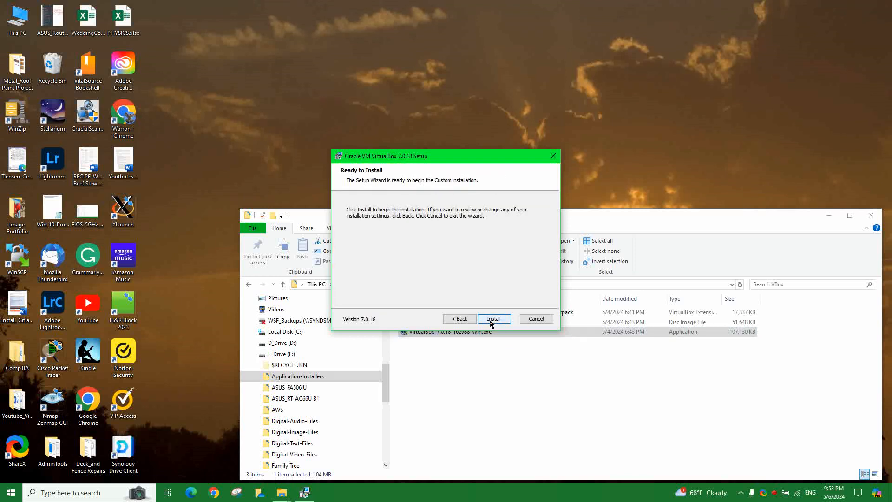
{"action": "left_click", "coordinate": [492, 320]}
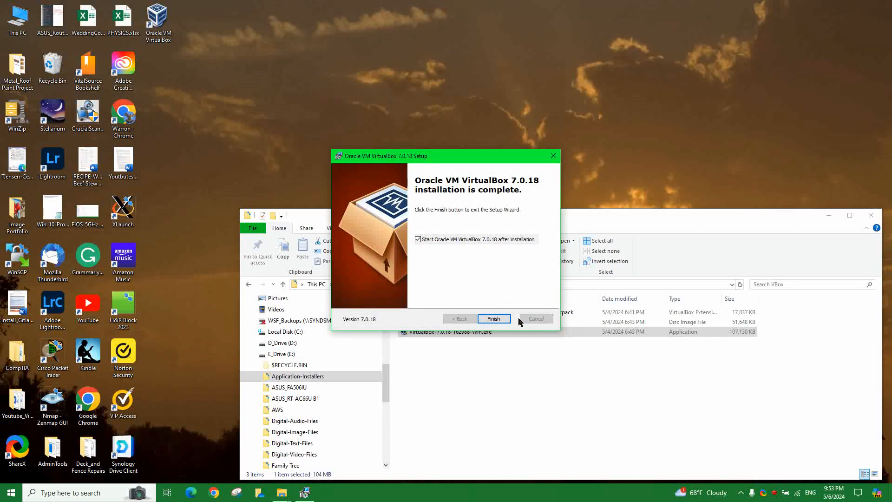
{"action": "left_click", "coordinate": [494, 319]}
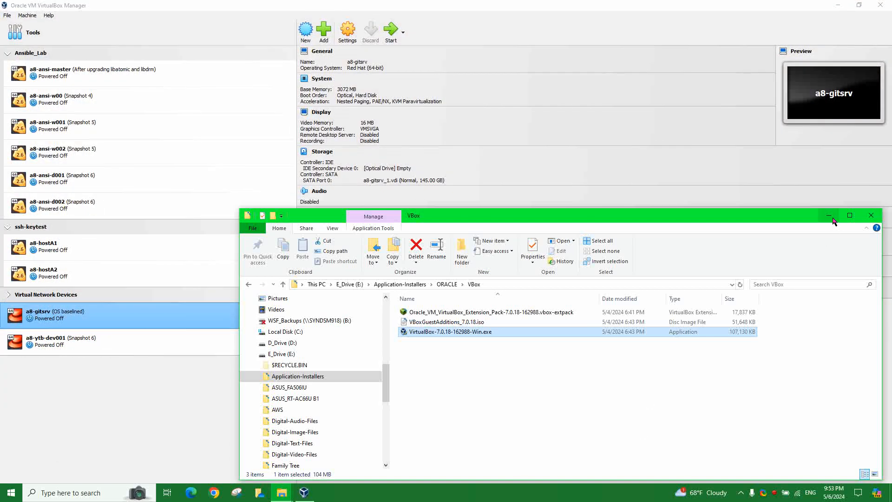
Minimize the installer folder window and open the VirtualBox Manager preferences
{"action": "left_click", "coordinate": [831, 218]}
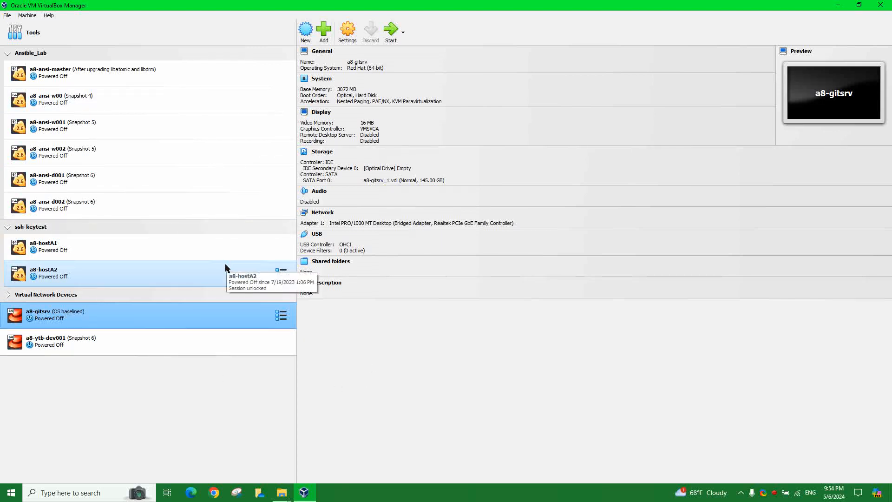
{"action": "left_click", "coordinate": [8, 15]}
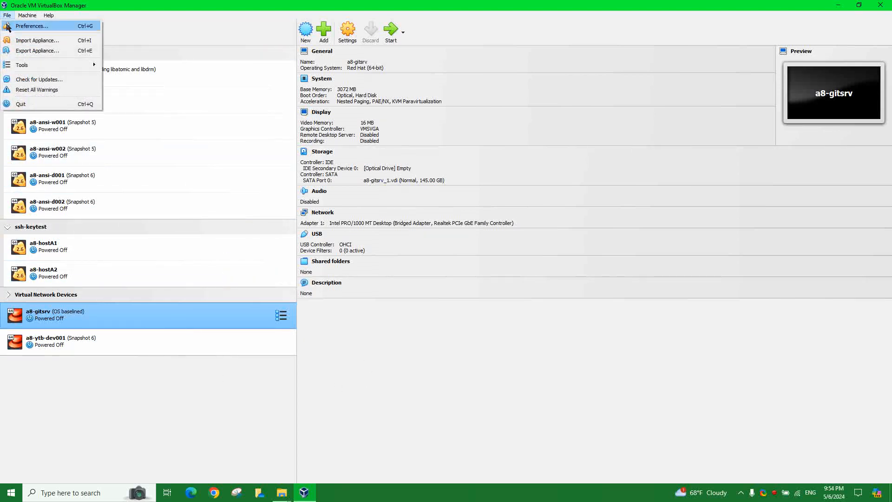
{"action": "left_click", "coordinate": [25, 29]}
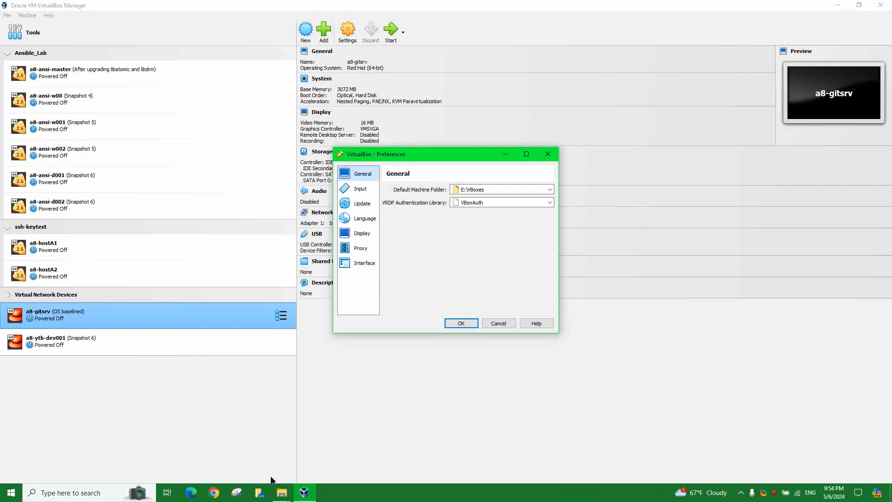
Switch to a maximized File Explorer window and open the E:\VBoxes folder
{"action": "left_click", "coordinate": [281, 492]}
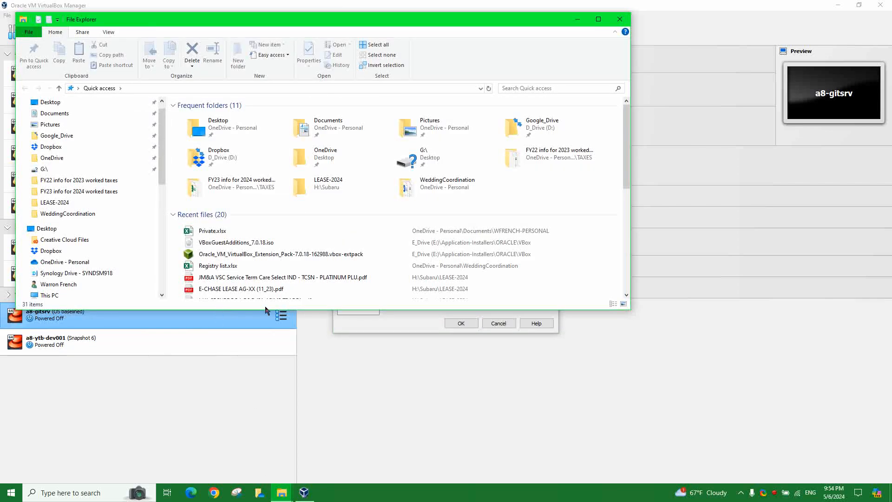
{"action": "left_click", "coordinate": [598, 19]}
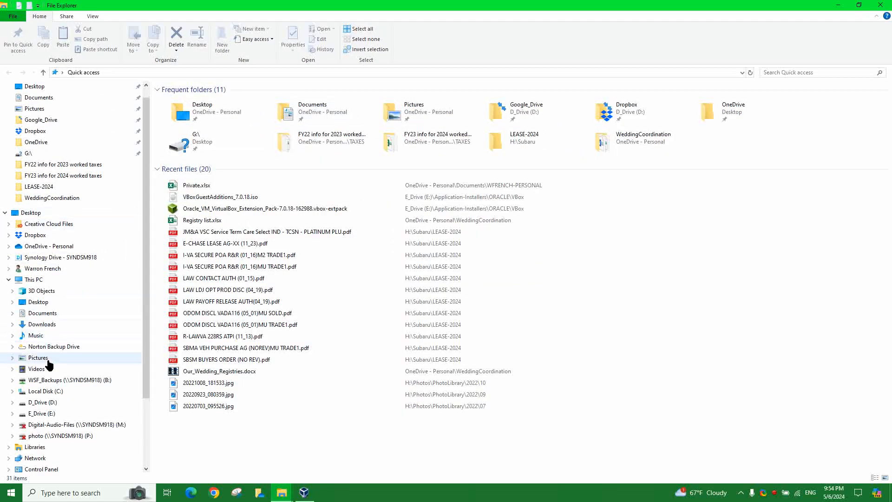
{"action": "left_click", "coordinate": [45, 416]}
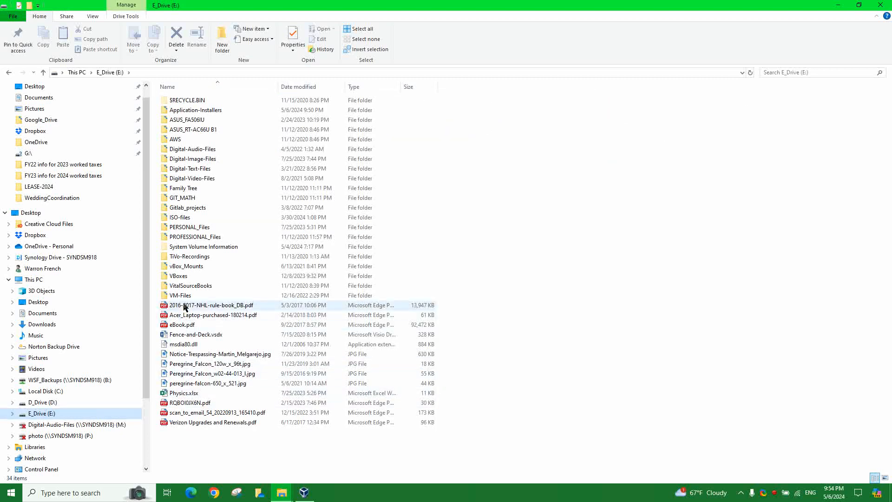
{"action": "double_click", "coordinate": [172, 281]}
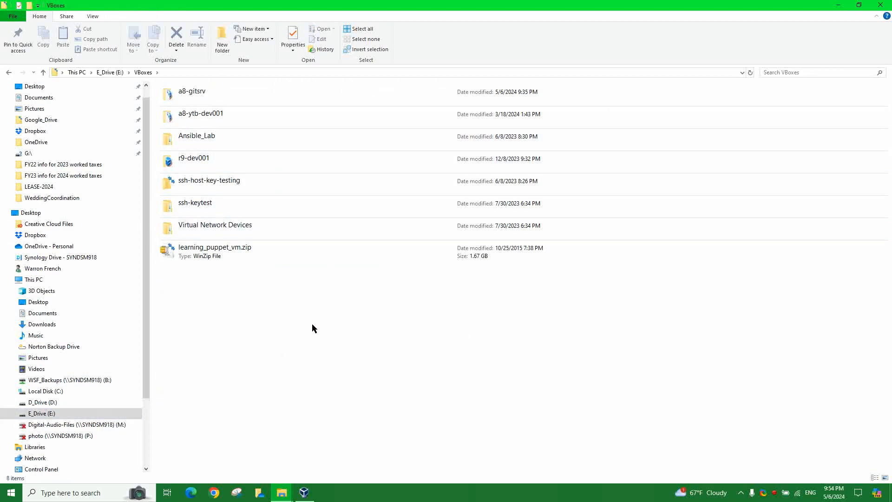
Permanently delete learning_puppet_vm.zip from the VBoxes folder and close the folder window
{"action": "left_click", "coordinate": [211, 255]}
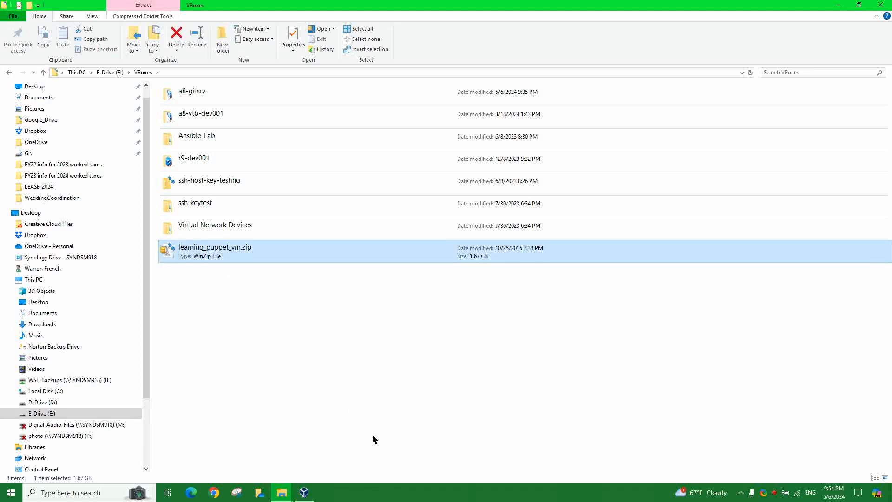
{"action": "key", "text": "shift+Delete"}
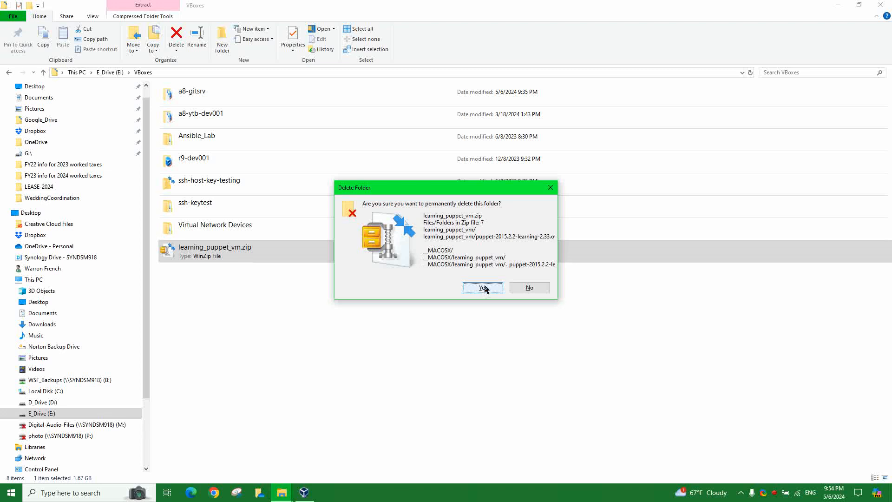
{"action": "left_click", "coordinate": [487, 289]}
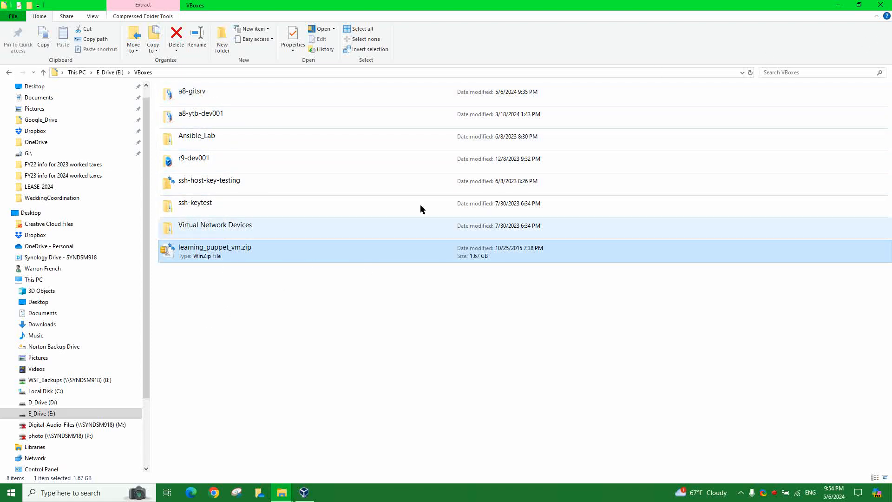
{"action": "key", "text": "Delete"}
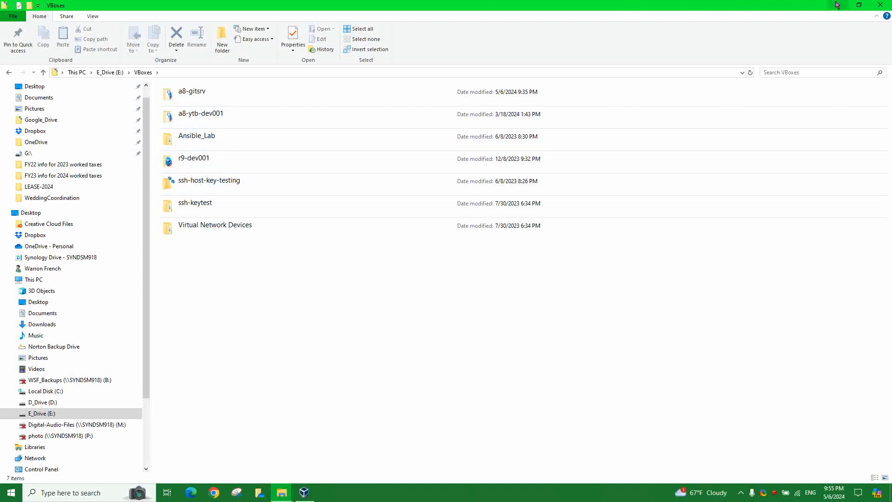
{"action": "left_click", "coordinate": [880, 5]}
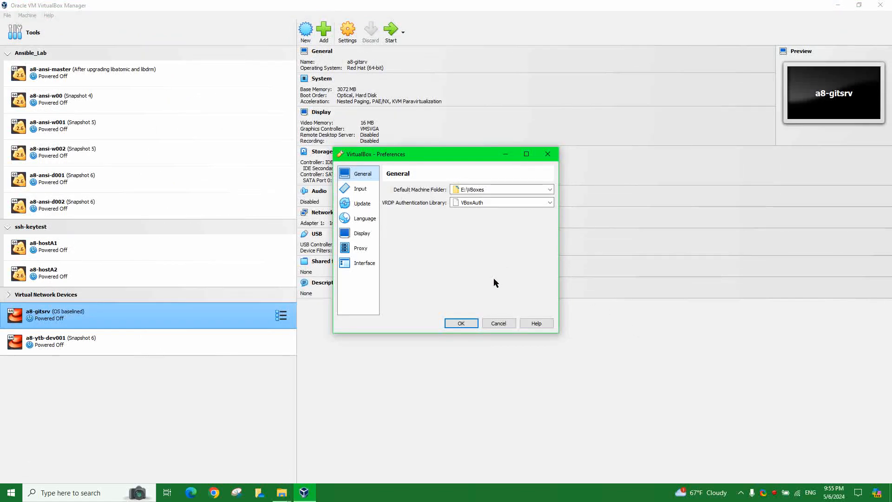
Cancel the VirtualBox preferences, view the details of the a8-ansi-d001 machine, and close VirtualBox Manager
{"action": "left_click", "coordinate": [508, 322]}
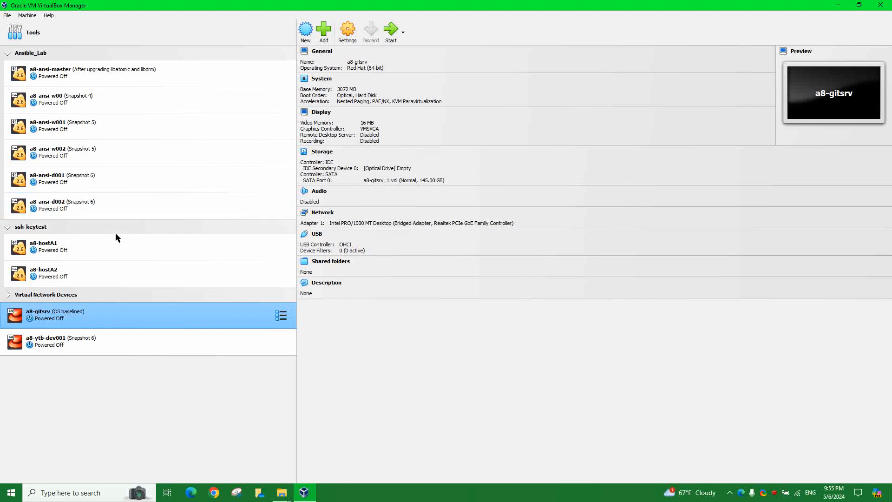
{"action": "left_click", "coordinate": [102, 176]}
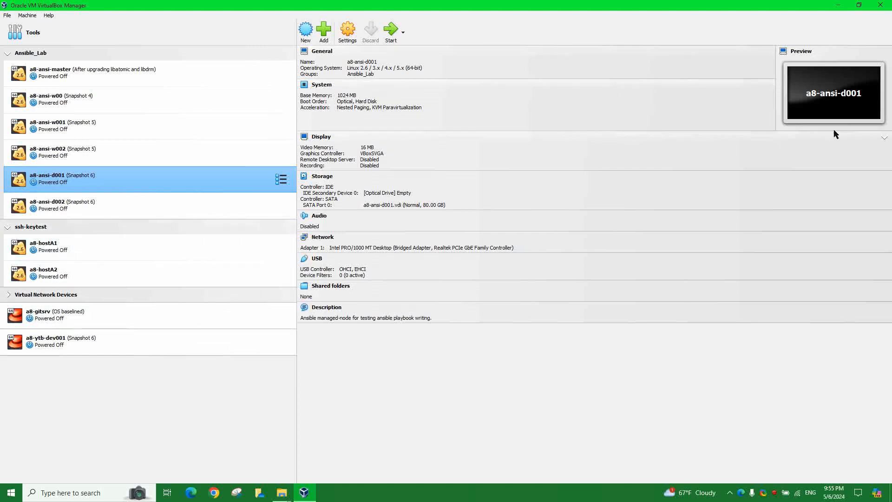
{"action": "left_click", "coordinate": [880, 6]}
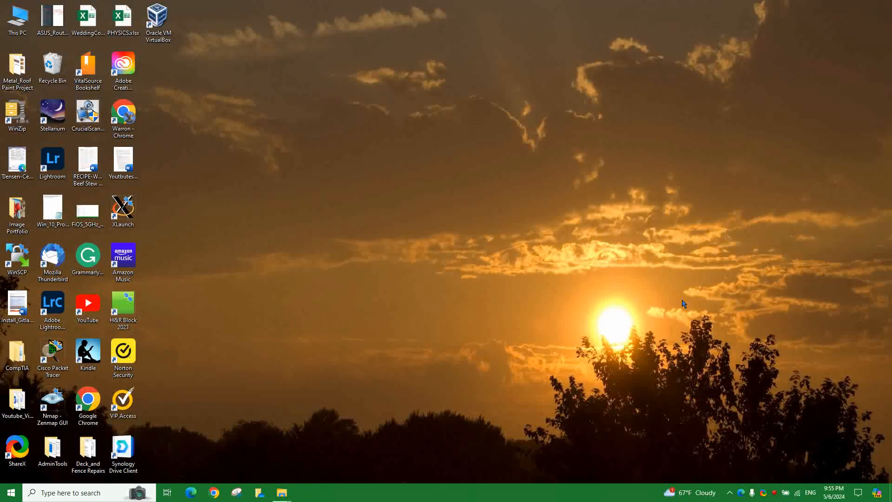